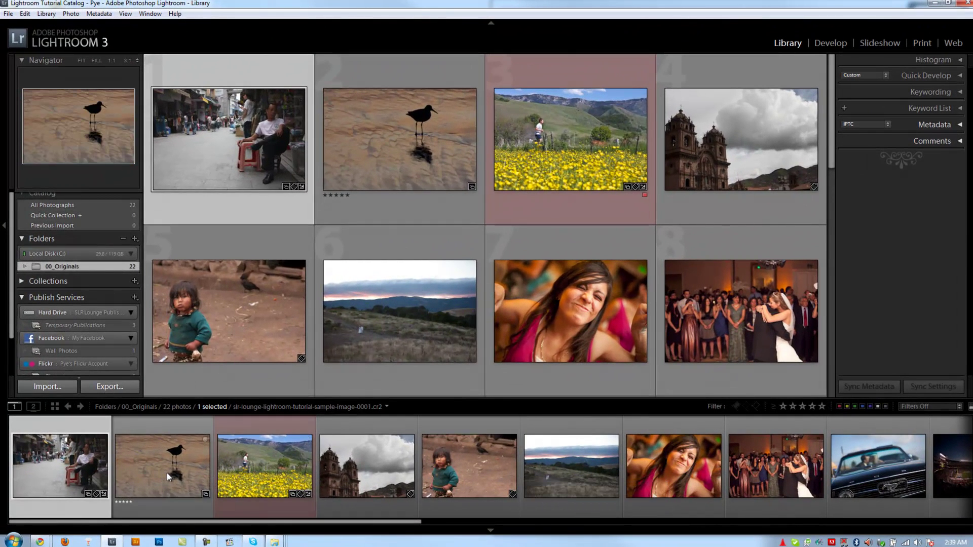
View the bird photo in Loupe, return to Grid with G, and select the flowers photo
{"action": "left_click", "coordinate": [133, 431]}
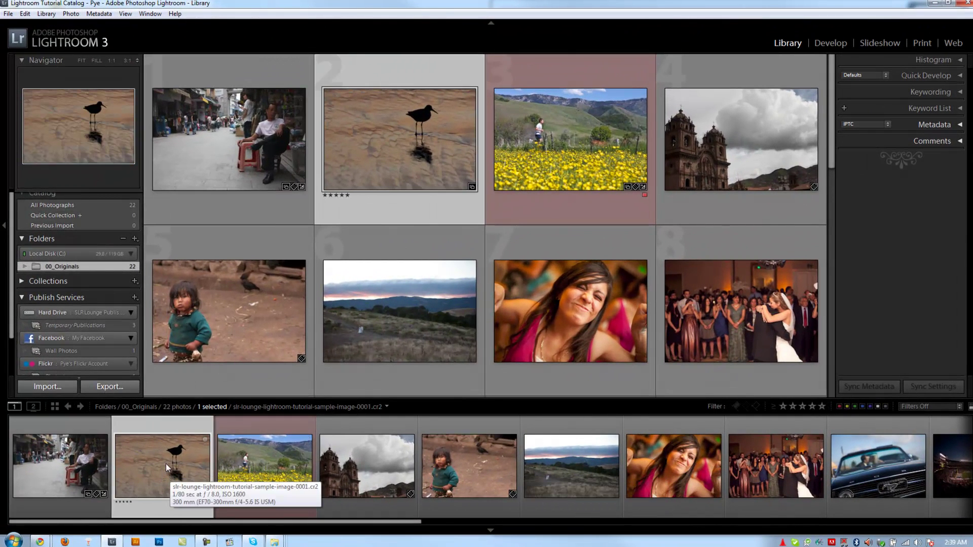
{"action": "double_click", "coordinate": [165, 460]}
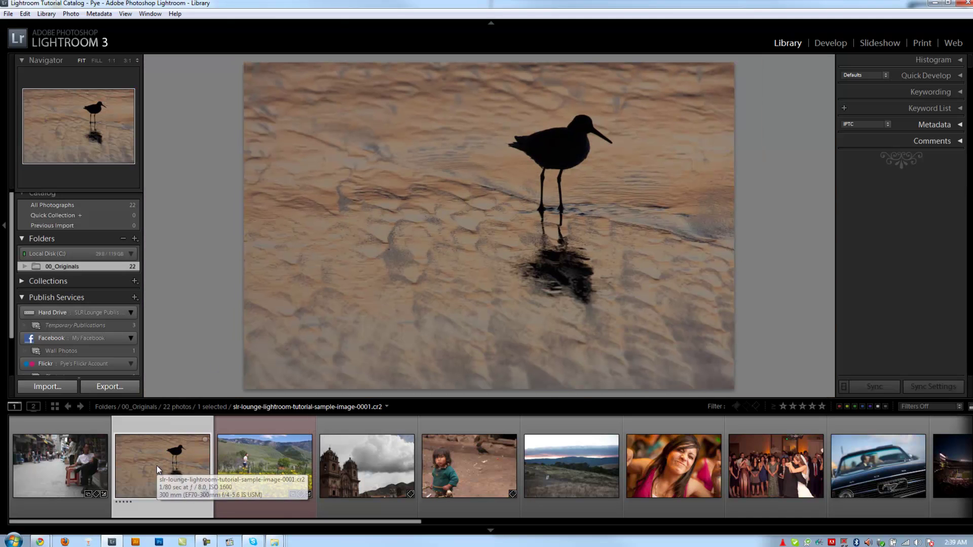
{"action": "key", "text": "g"}
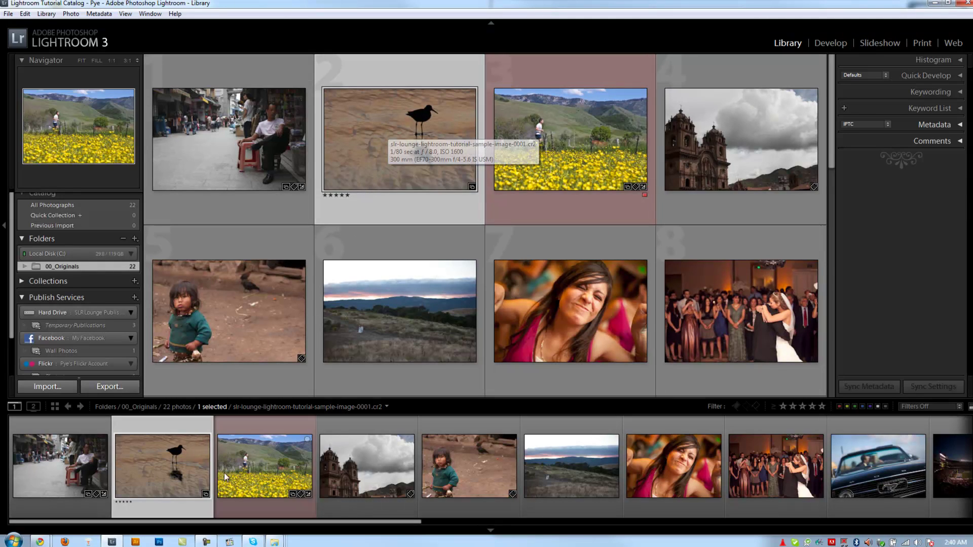
{"action": "left_click", "coordinate": [243, 480]}
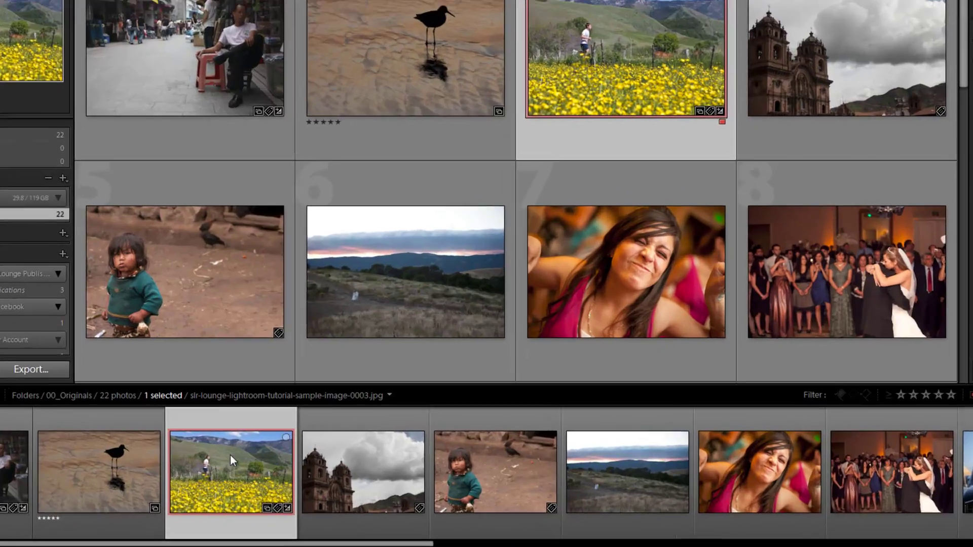
Turn View Options' Show Photos in Navigator on Mouse-Over off, then back on
{"action": "right_click", "coordinate": [230, 455]}
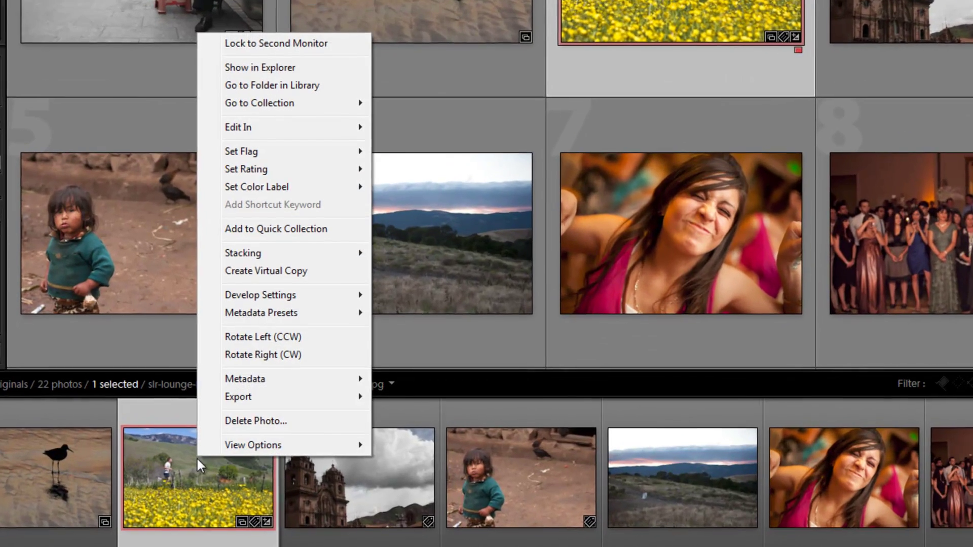
{"action": "mouse_move", "coordinate": [268, 453]}
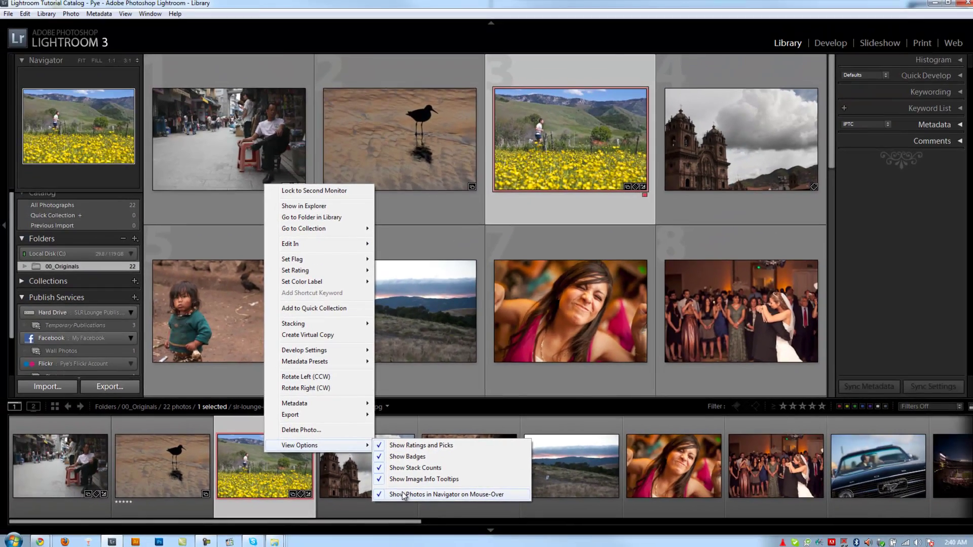
{"action": "left_click", "coordinate": [410, 510]}
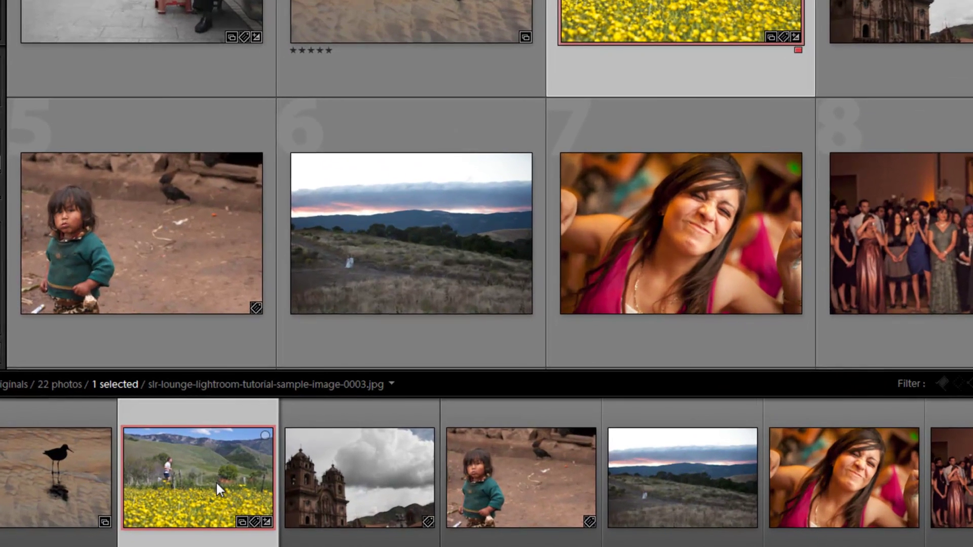
{"action": "right_click", "coordinate": [230, 464]}
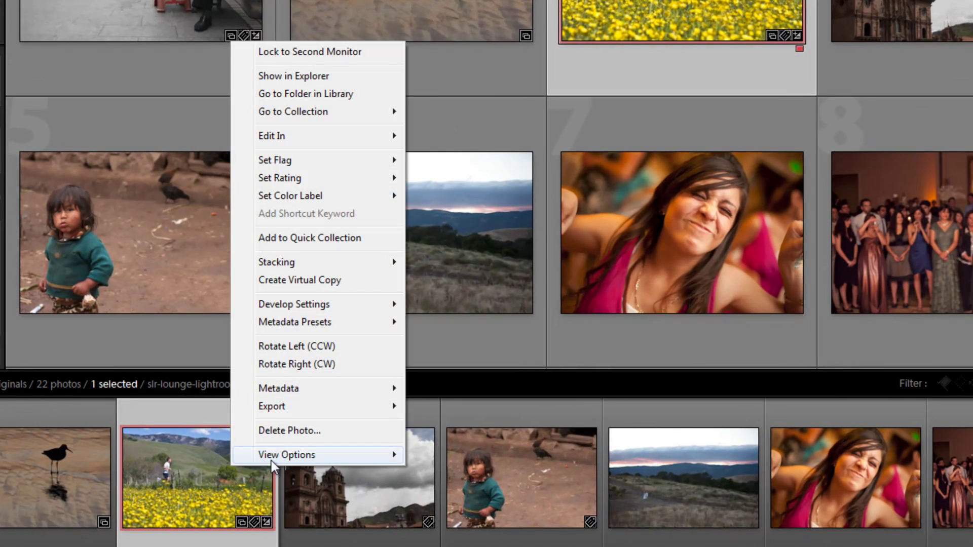
{"action": "mouse_move", "coordinate": [304, 455]}
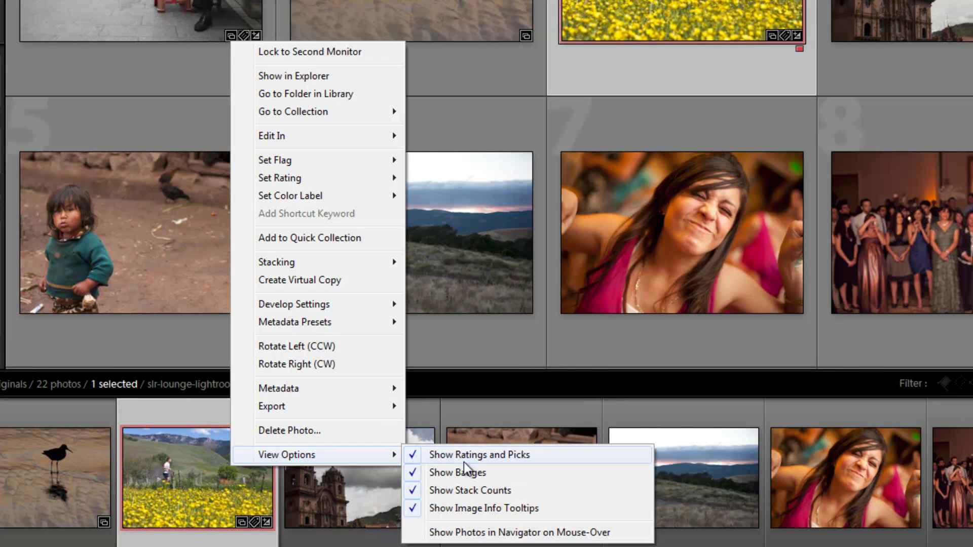
{"action": "left_click", "coordinate": [467, 541]}
{"action": "right_click", "coordinate": [202, 476]}
Inspect the street and flowers photos' context menus, then dismiss the menu with the flowers photo selected
{"action": "mouse_move", "coordinate": [263, 467]}
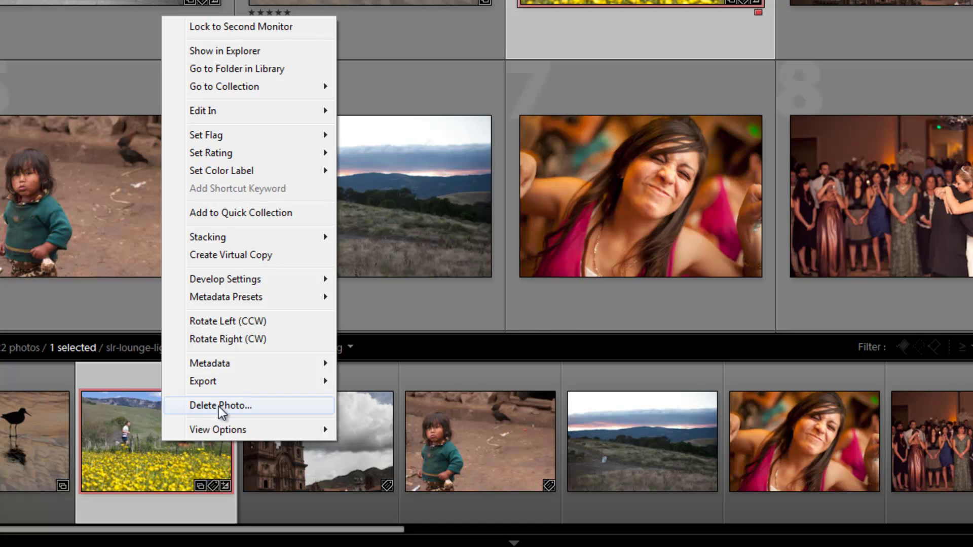
{"action": "mouse_move", "coordinate": [233, 374]}
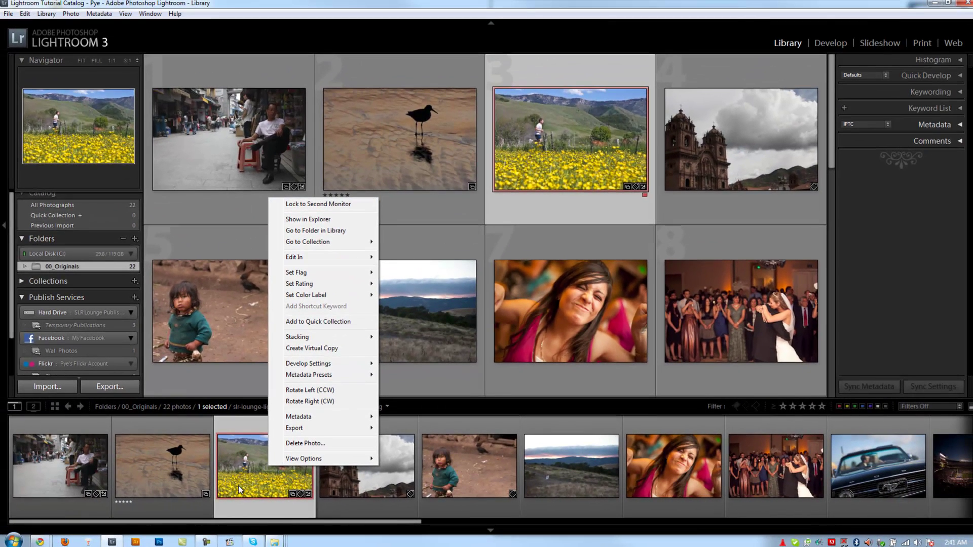
{"action": "left_click", "coordinate": [265, 478]}
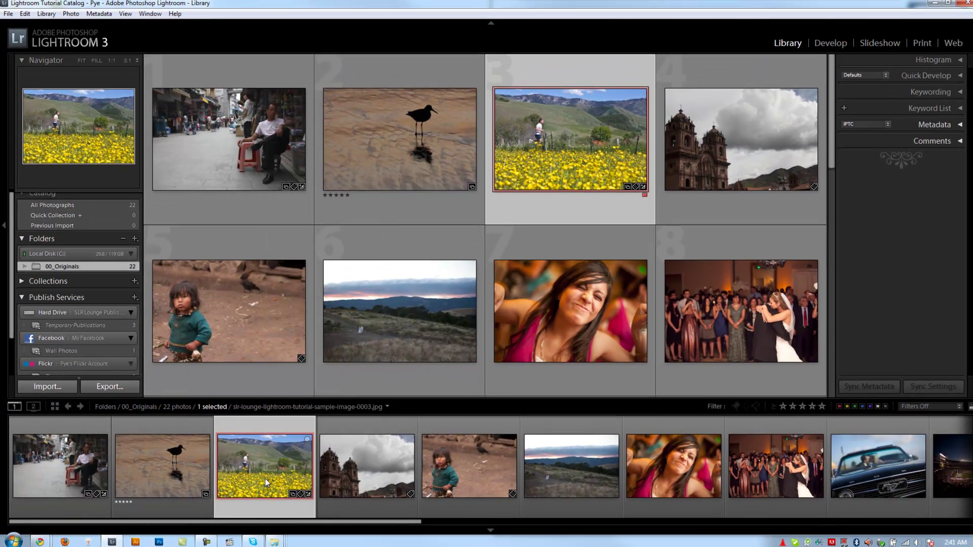
{"action": "left_click", "coordinate": [246, 160]}
{"action": "right_click", "coordinate": [244, 141]}
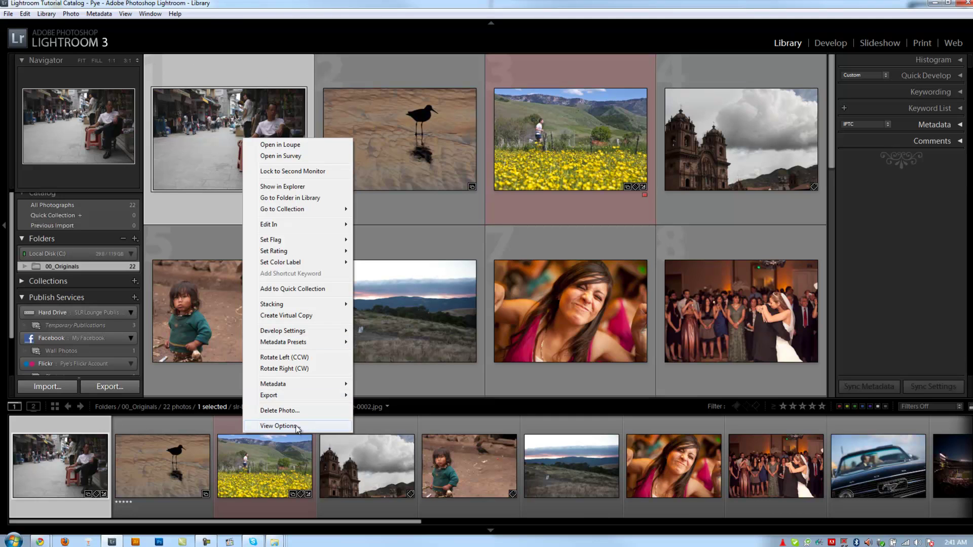
{"action": "right_click", "coordinate": [261, 465]}
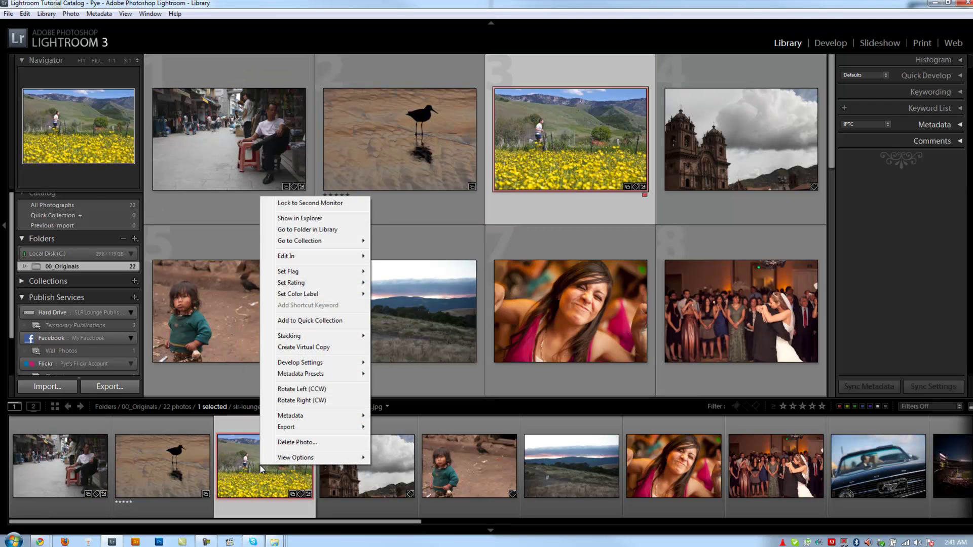
{"action": "left_click", "coordinate": [248, 488]}
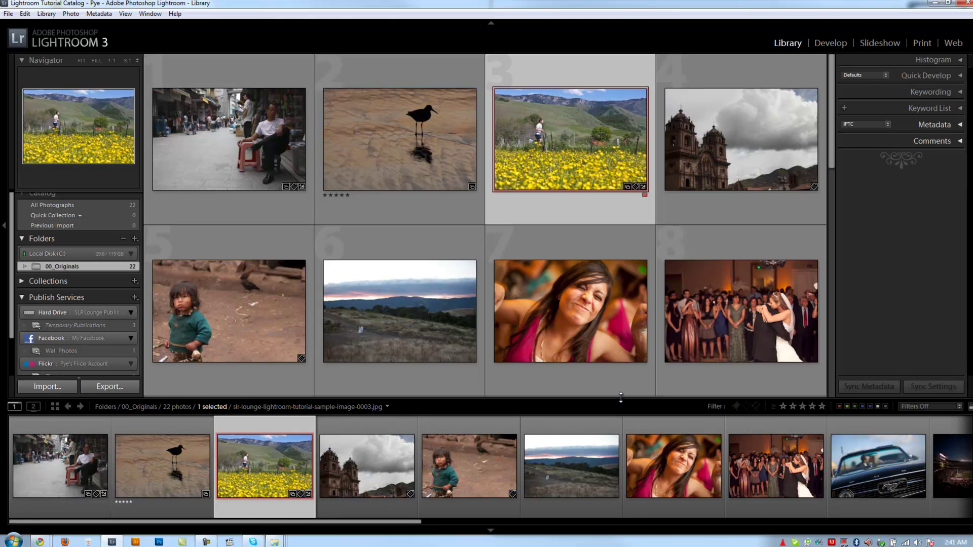
Resize the filmstrip, review the main window view modes, and select the bird photo
{"action": "mouse_move", "coordinate": [621, 398]}
{"action": "left_mouse_down"}
{"action": "mouse_move", "coordinate": [619, 409]}
{"action": "mouse_move", "coordinate": [614, 399]}
{"action": "left_mouse_up"}
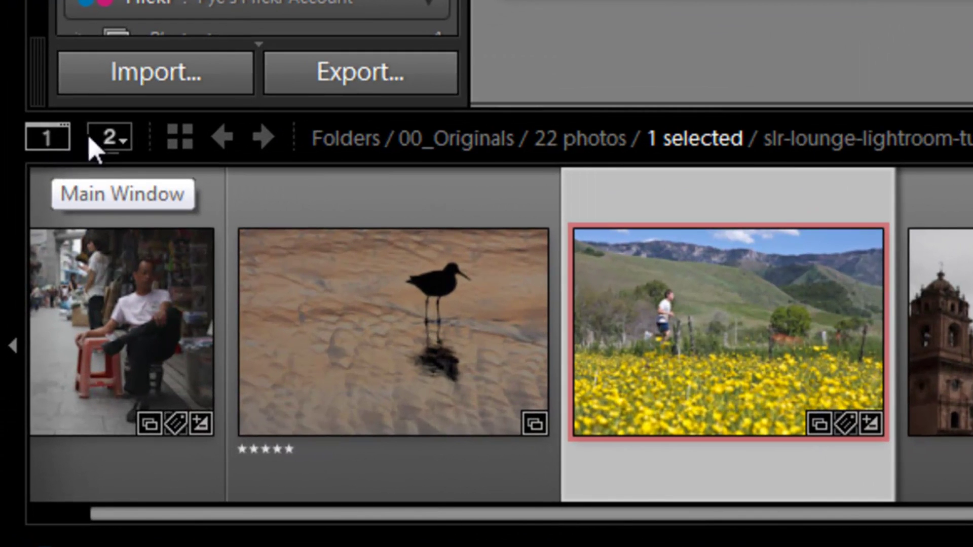
{"action": "left_click", "coordinate": [63, 147]}
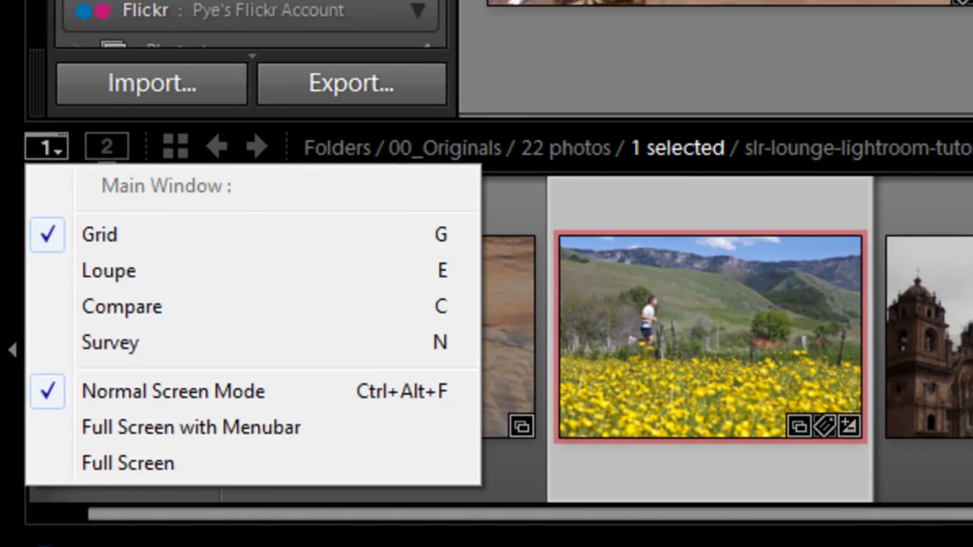
{"action": "key", "text": "Escape"}
{"action": "left_click", "coordinate": [394, 153]}
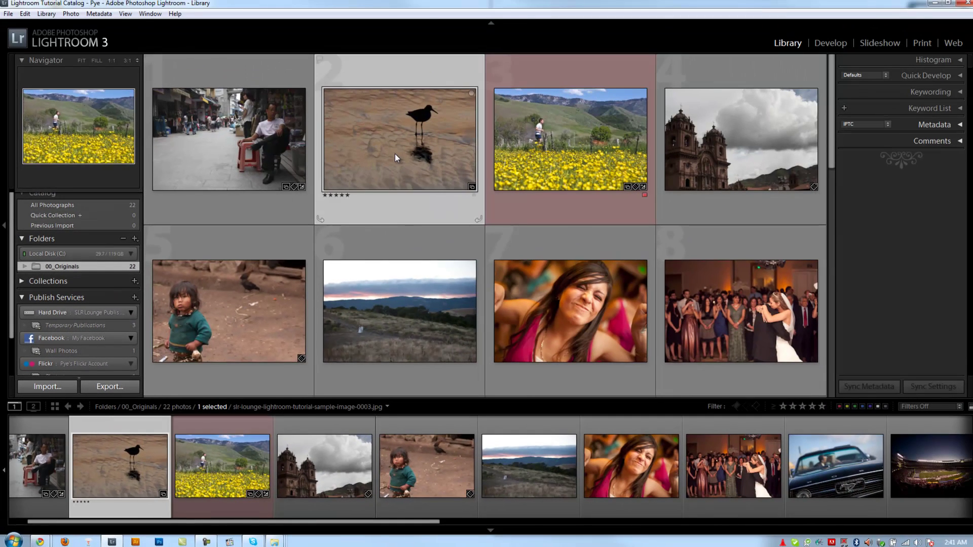
Switch Lightroom to full screen with F, then back to Normal Screen Mode
{"action": "key", "text": "f"}
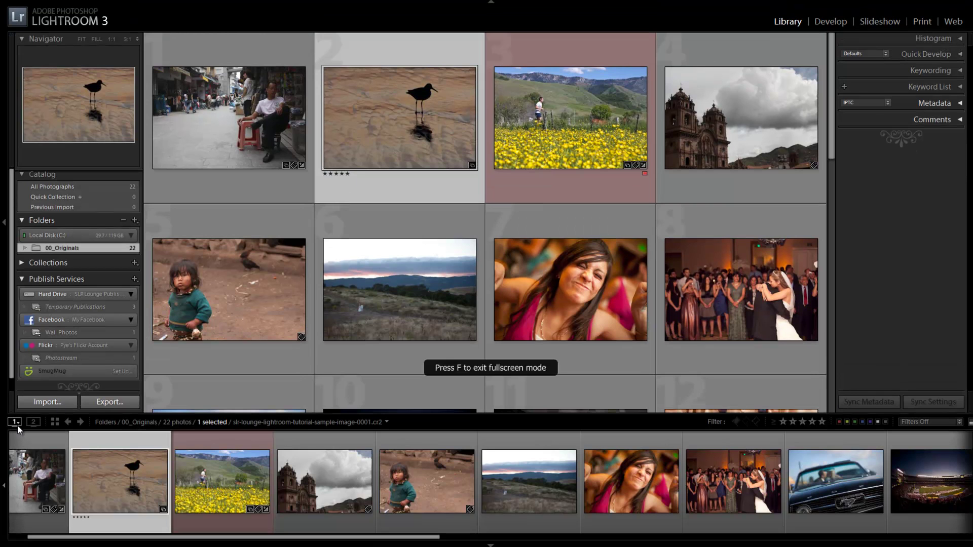
{"action": "left_click", "coordinate": [17, 424]}
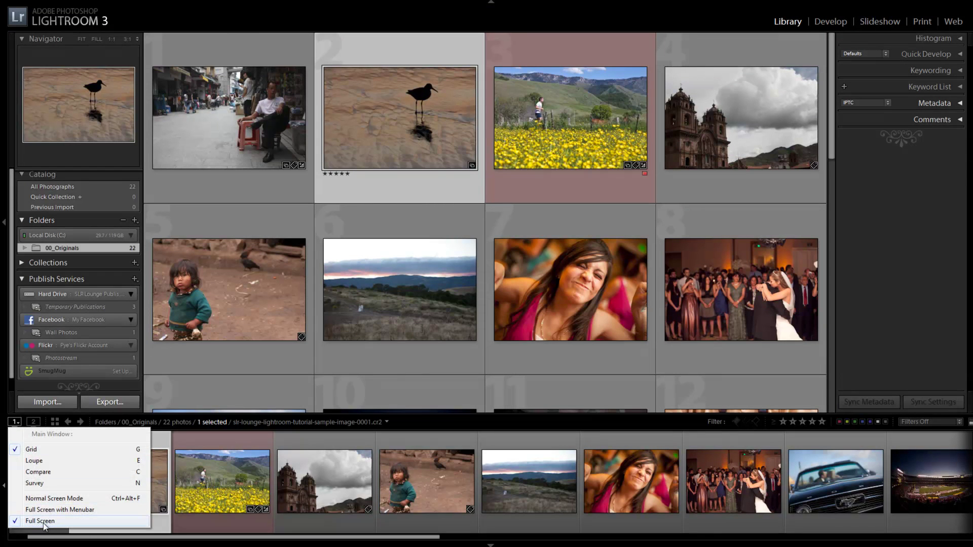
{"action": "left_click", "coordinate": [430, 142]}
{"action": "key", "text": "f"}
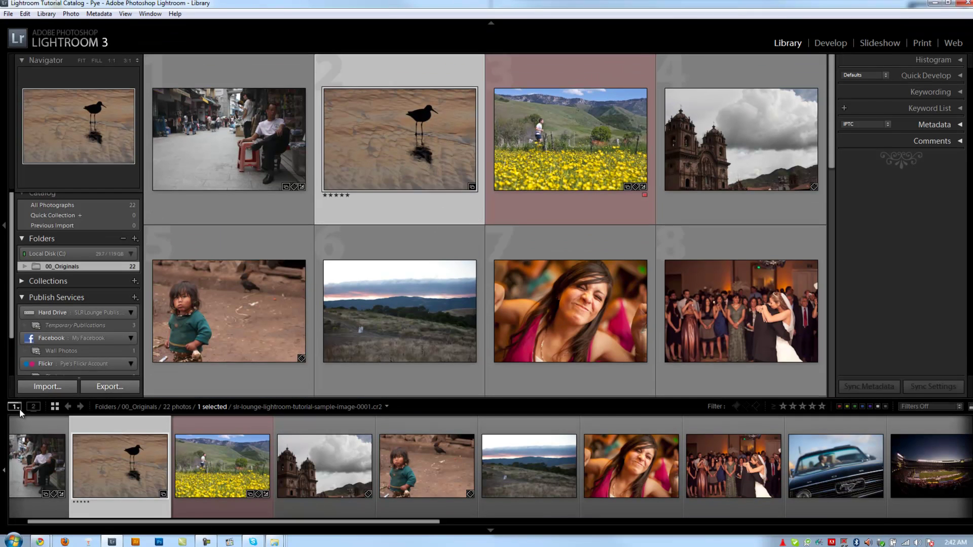
{"action": "left_click", "coordinate": [16, 404]}
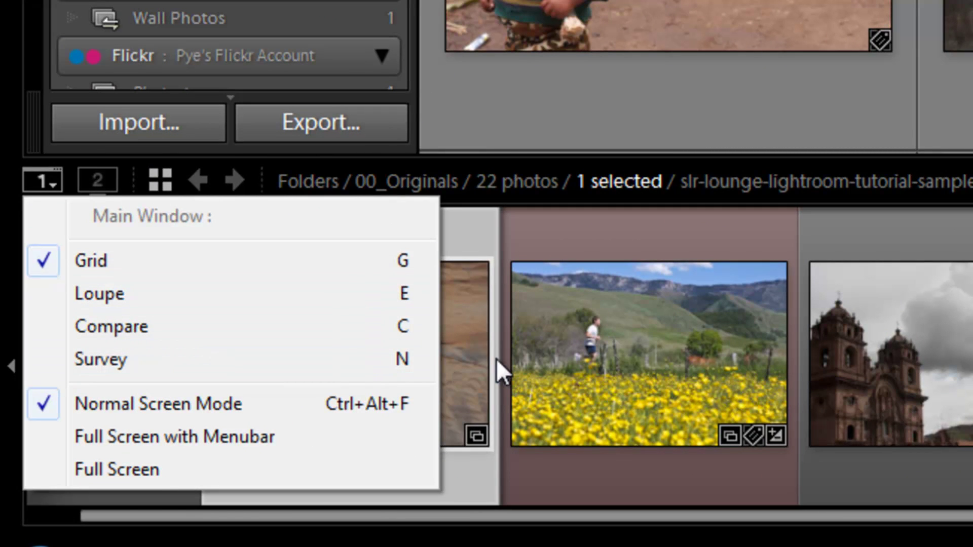
Show the bird photo on the second monitor and review its display options
{"action": "left_click", "coordinate": [478, 351]}
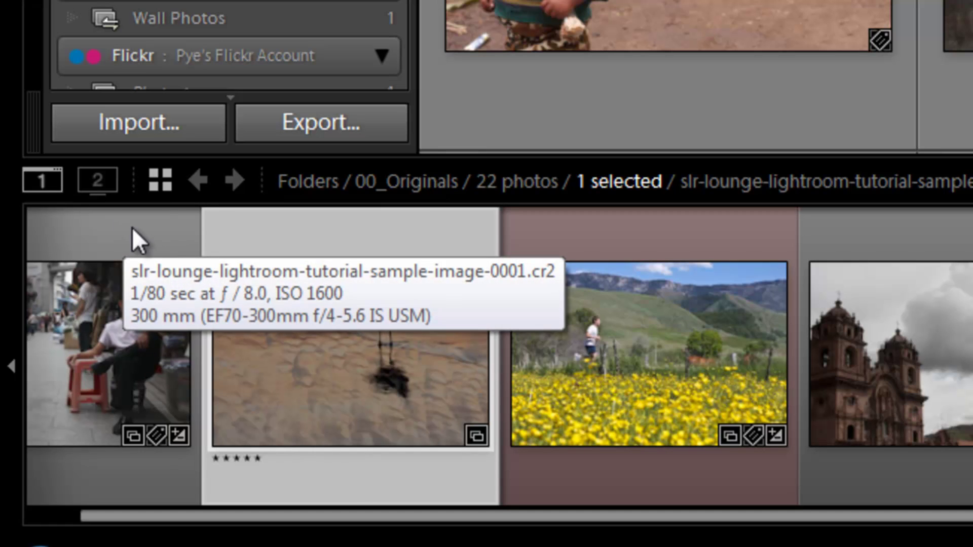
{"action": "left_click", "coordinate": [98, 182]}
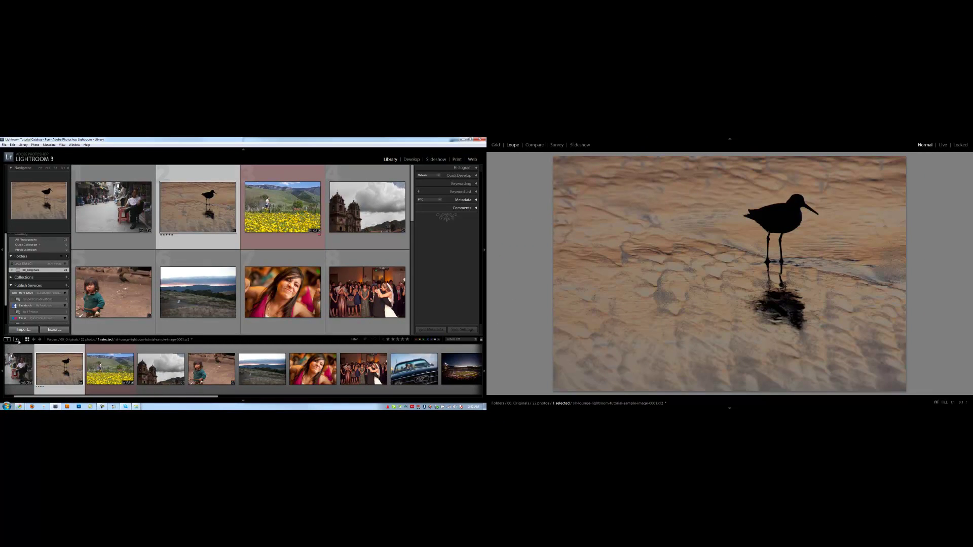
{"action": "right_click", "coordinate": [18, 340]}
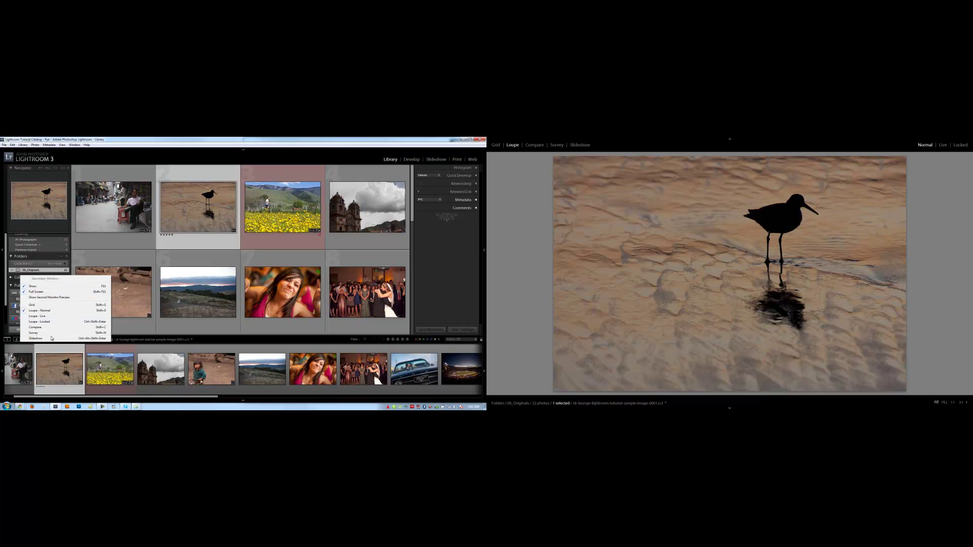
{"action": "key", "text": "Escape"}
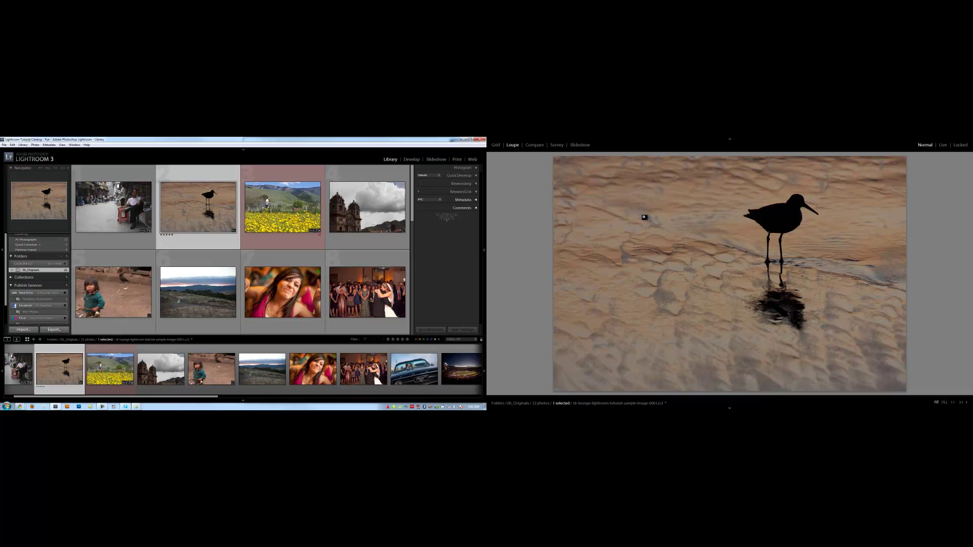
Toggle the second display to a floating window and back to full screen with Shift+F11
{"action": "key", "text": "shift+F11"}
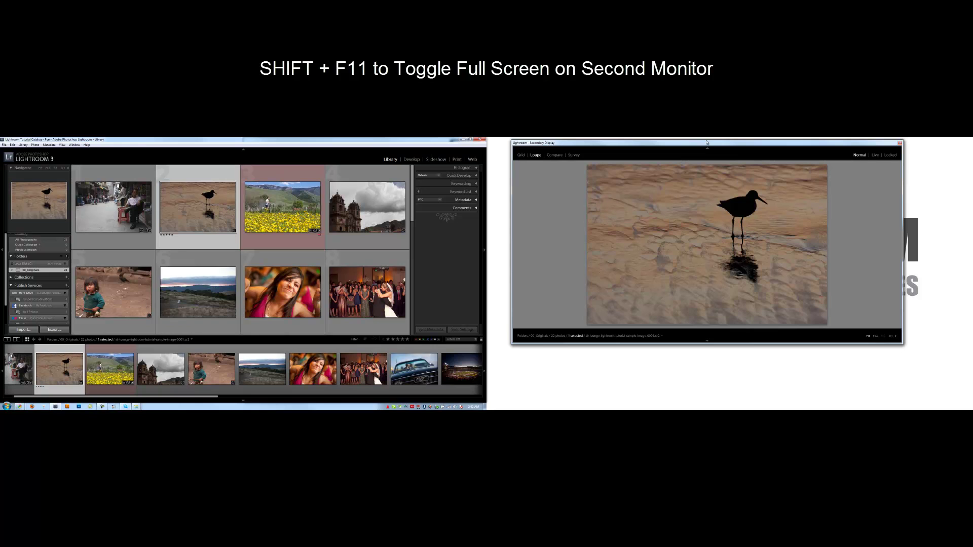
{"action": "key", "text": "shift+F11"}
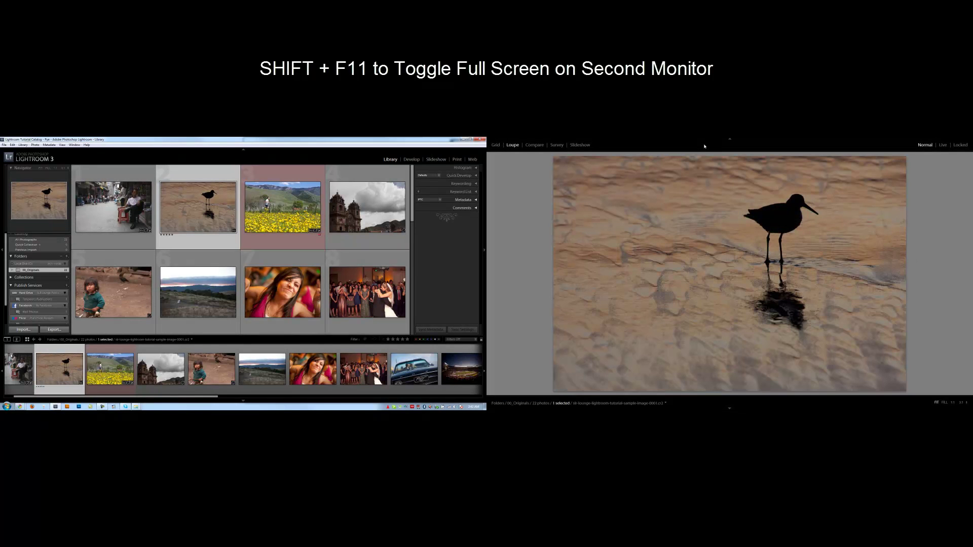
{"action": "left_click", "coordinate": [17, 341]}
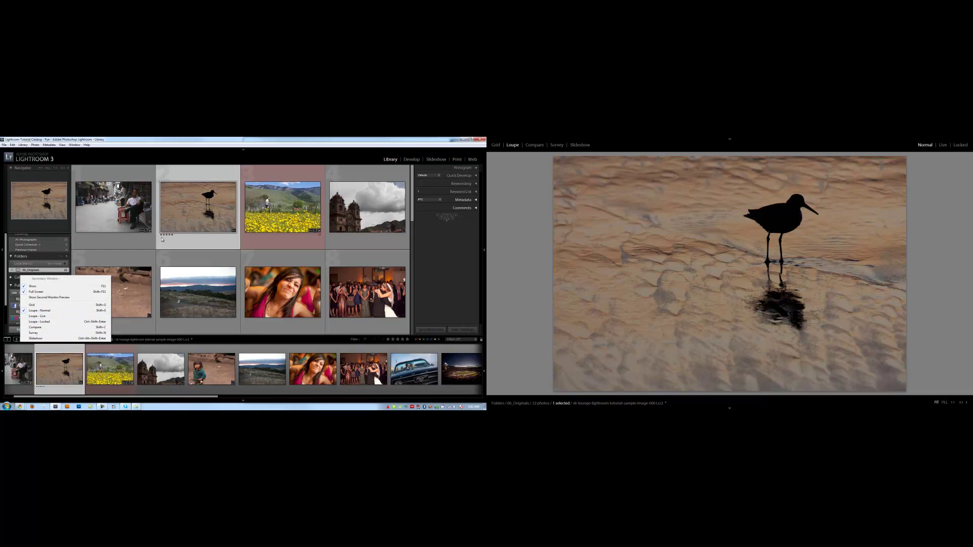
Show the yellow flower field in Loupe on the second display, with the main window in Grid
{"action": "left_click", "coordinate": [181, 230]}
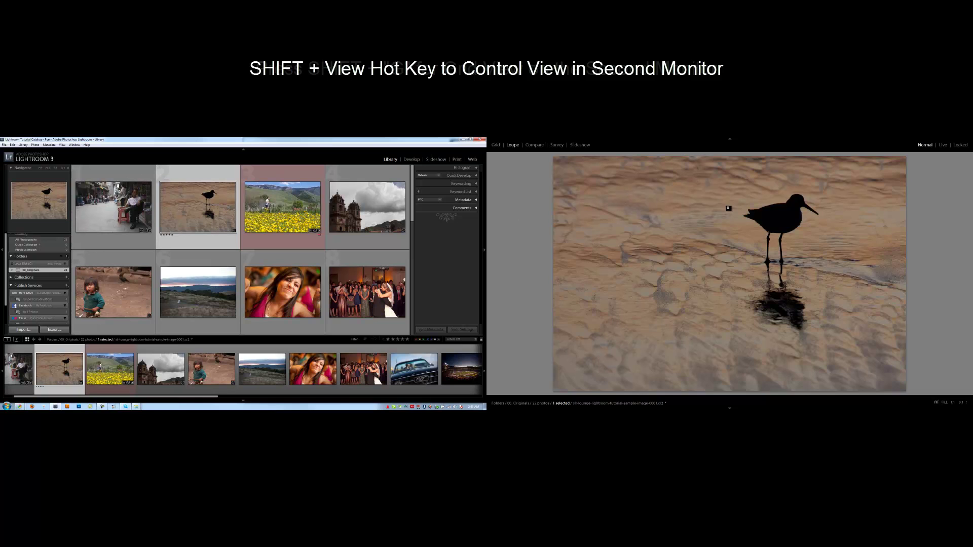
{"action": "key", "text": "shift+g"}
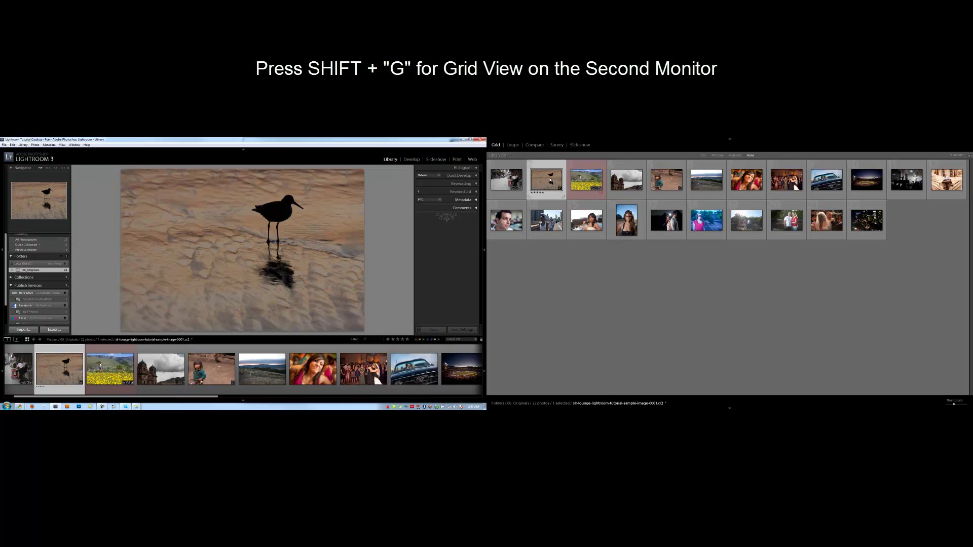
{"action": "left_click", "coordinate": [581, 184]}
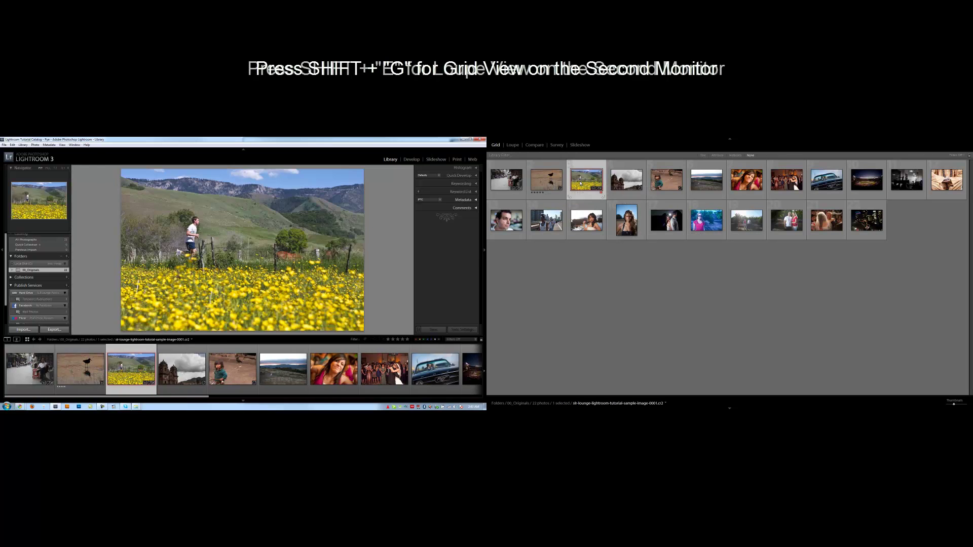
{"action": "key", "text": "shift+e"}
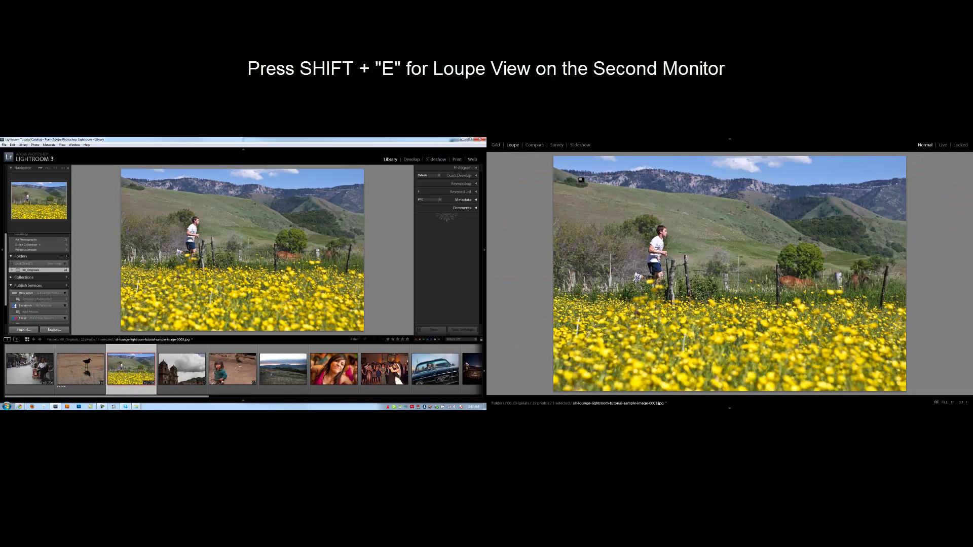
{"action": "key", "text": "g"}
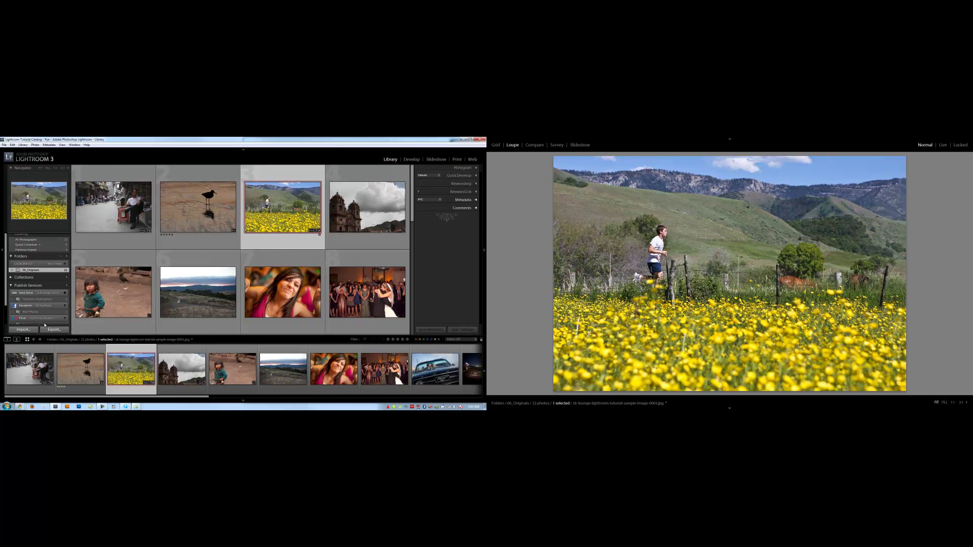
{"action": "left_click", "coordinate": [16, 340]}
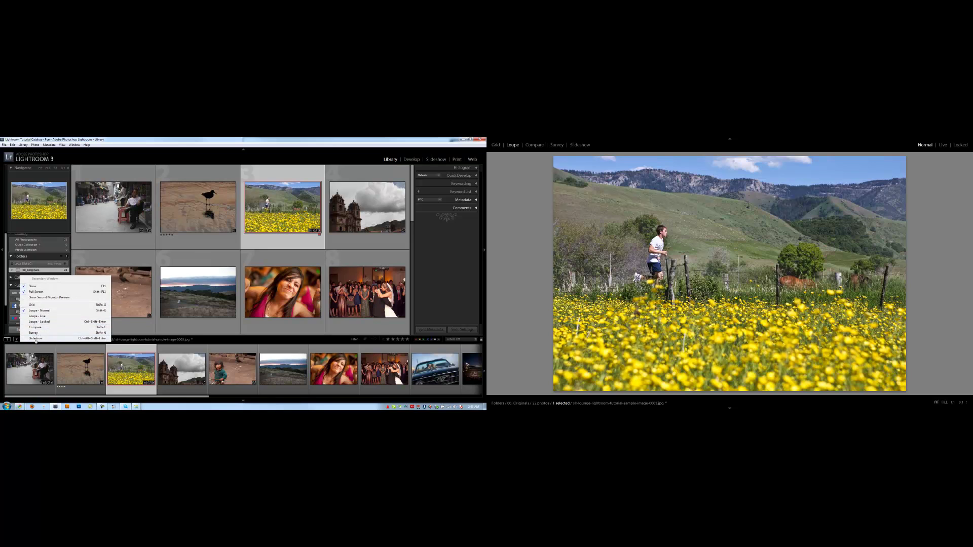
{"action": "key", "text": "Escape"}
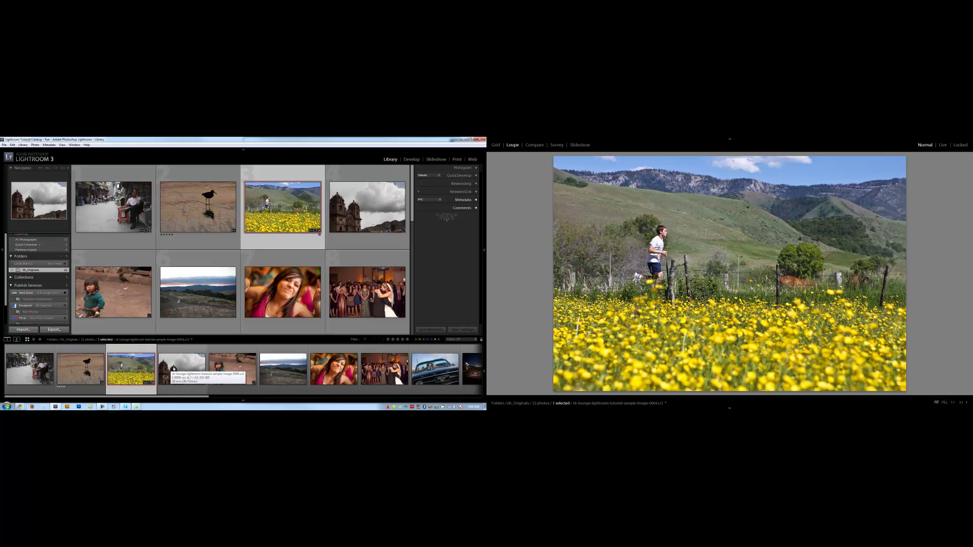
{"action": "left_click", "coordinate": [174, 369]}
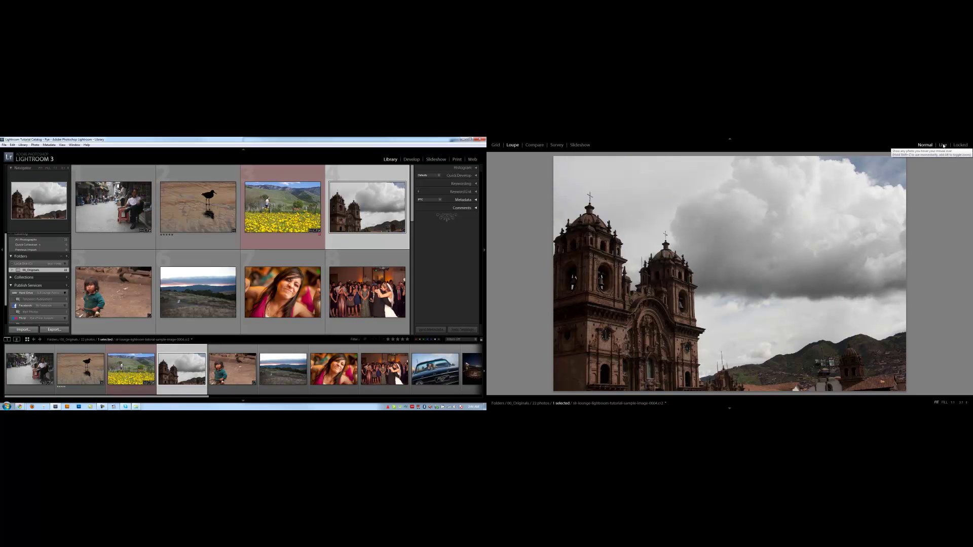
{"action": "left_click", "coordinate": [943, 145]}
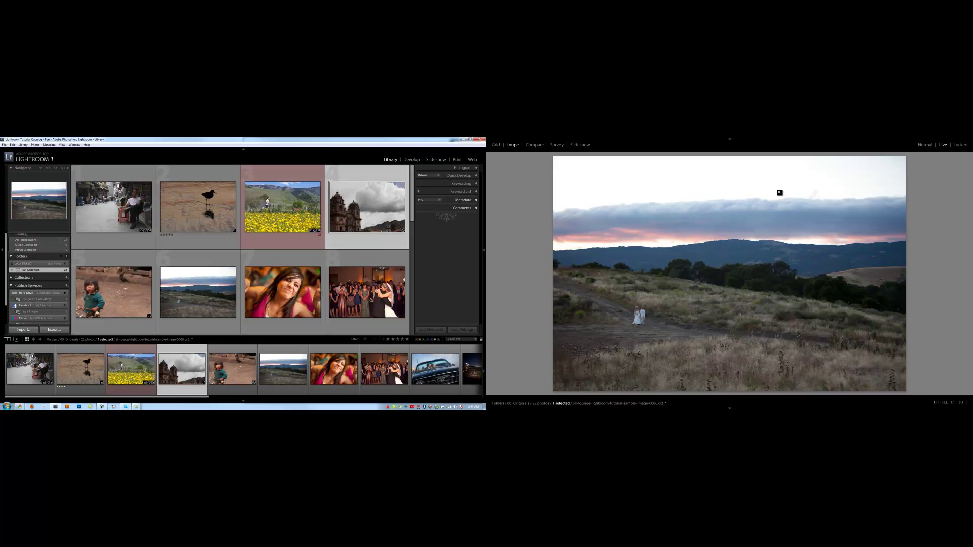
{"action": "left_click", "coordinate": [925, 145]}
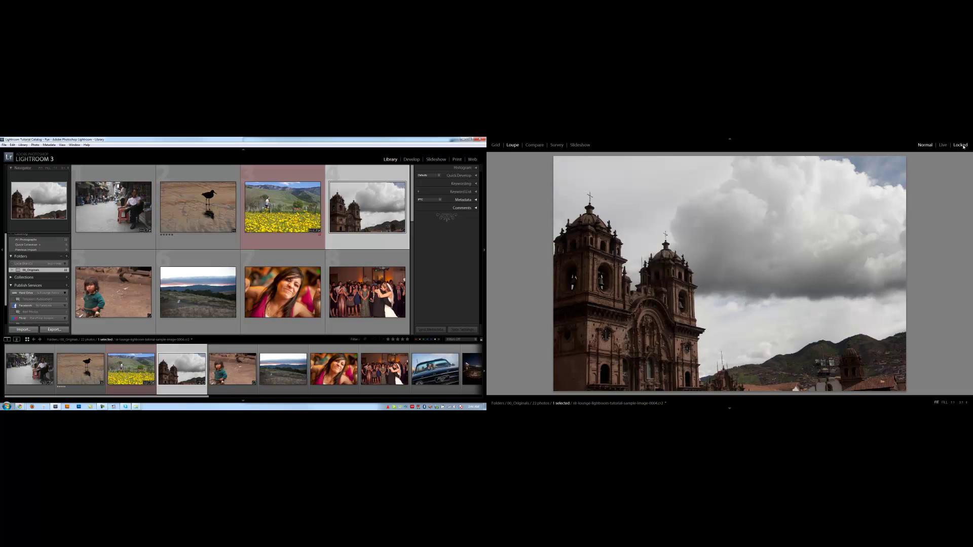
{"action": "left_click", "coordinate": [961, 145]}
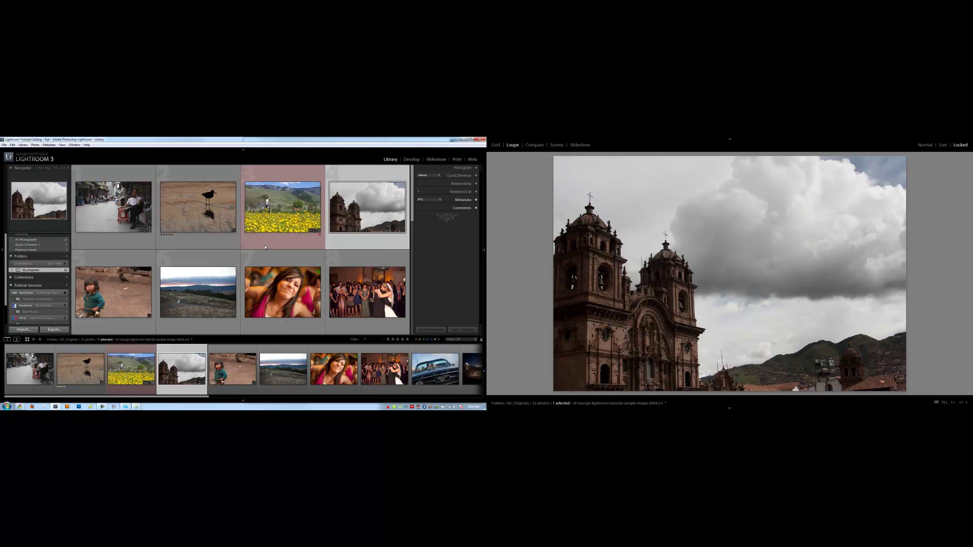
{"action": "key", "text": "e"}
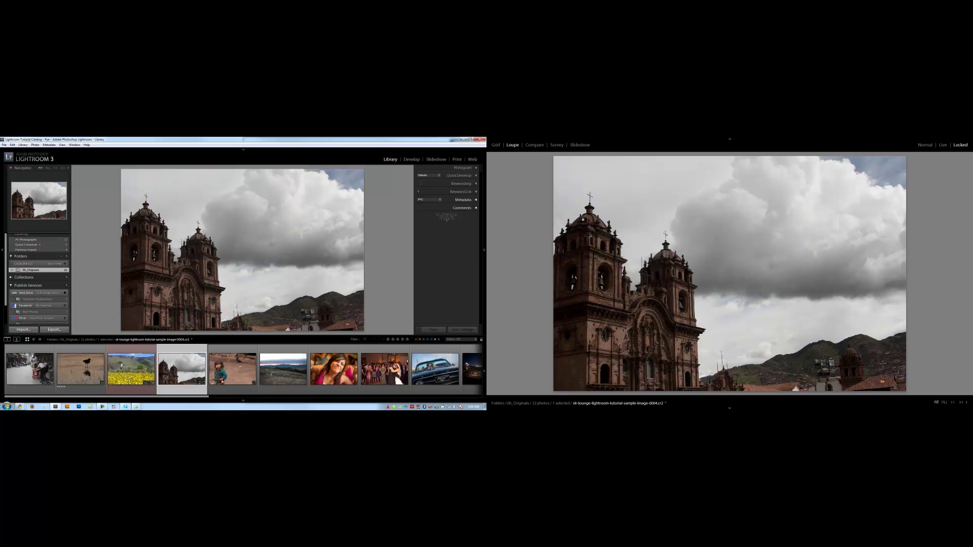
{"action": "left_click", "coordinate": [236, 391]}
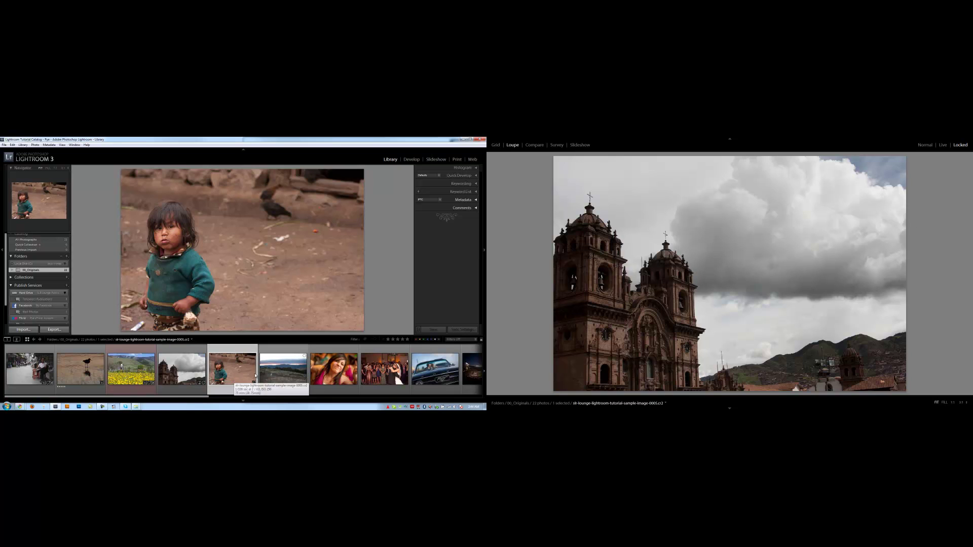
{"action": "left_click", "coordinate": [294, 373]}
{"action": "left_click", "coordinate": [333, 369]}
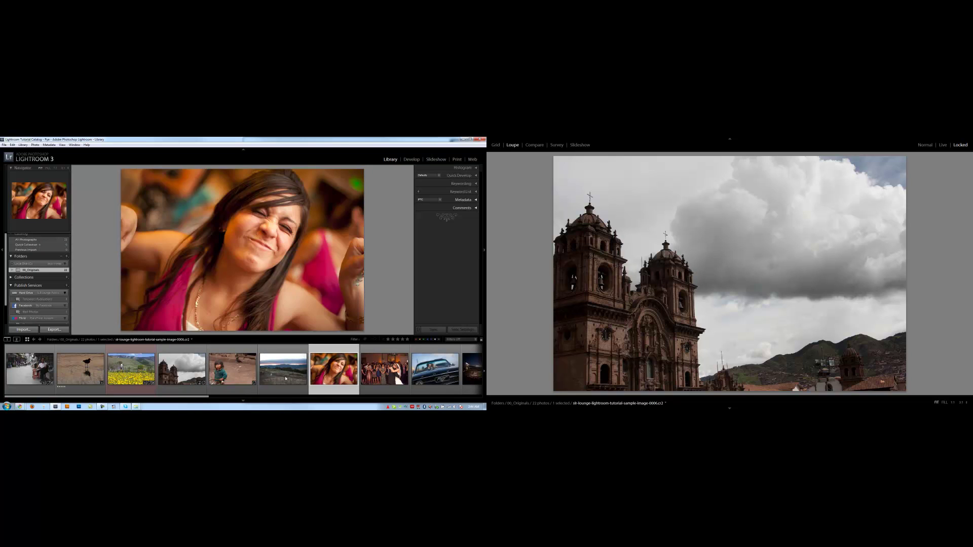
{"action": "key", "text": "ctrl+shift+Return"}
{"action": "left_click", "coordinate": [143, 369]}
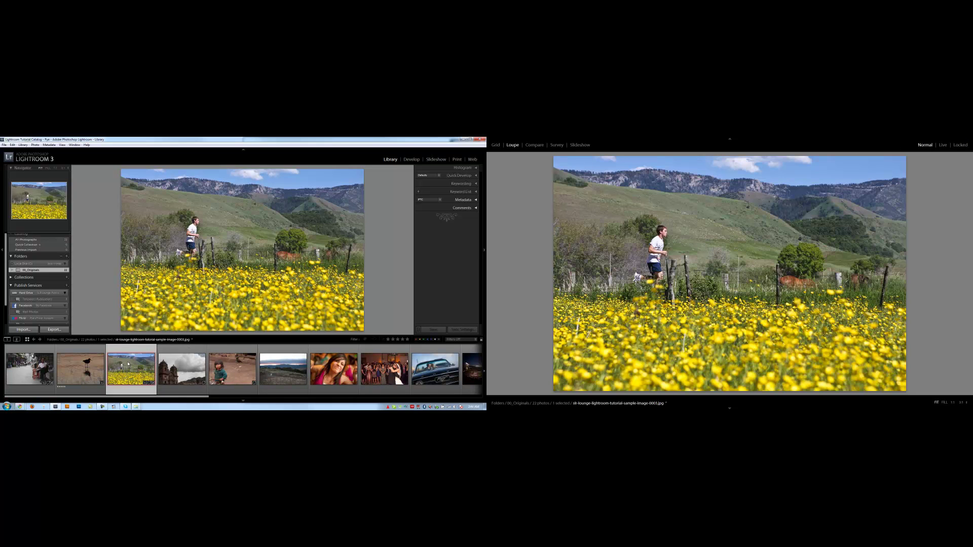
{"action": "key", "text": "g"}
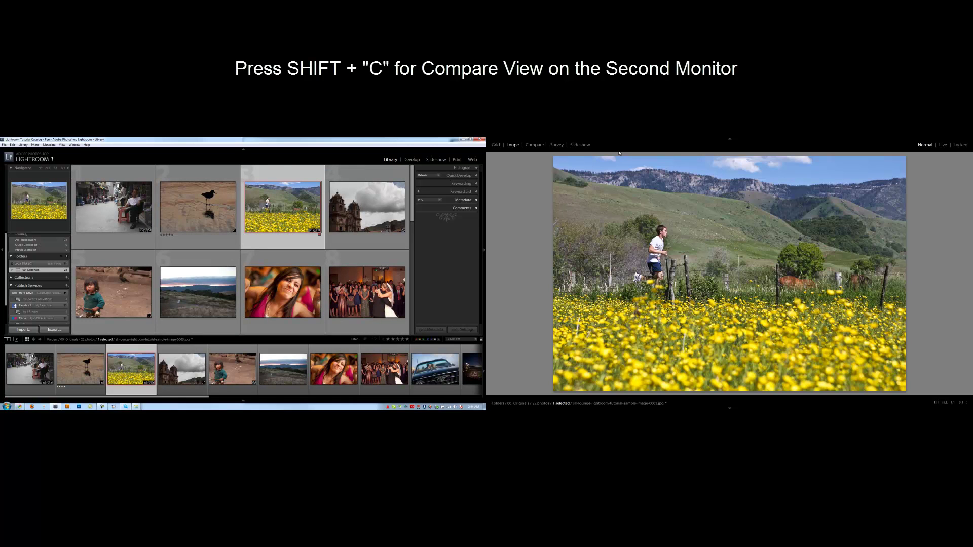
Set the second display to Compare, with the bird photo as select and the flower field as candidate
{"action": "key", "text": "shift+c"}
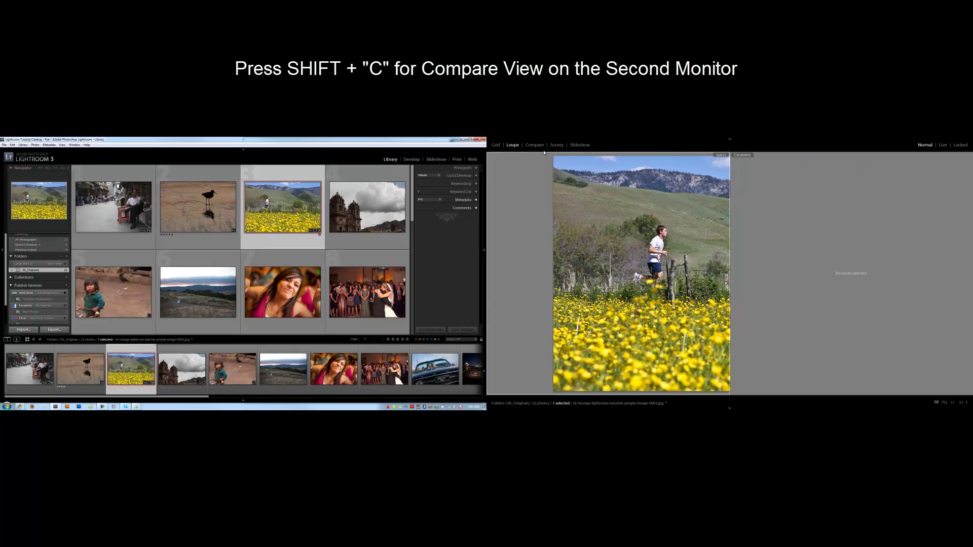
{"action": "left_click", "coordinate": [282, 292], "text": "ctrl"}
{"action": "left_click", "coordinate": [191, 282]}
{"action": "left_click", "coordinate": [198, 207]}
{"action": "left_click", "coordinate": [282, 207], "text": "ctrl"}
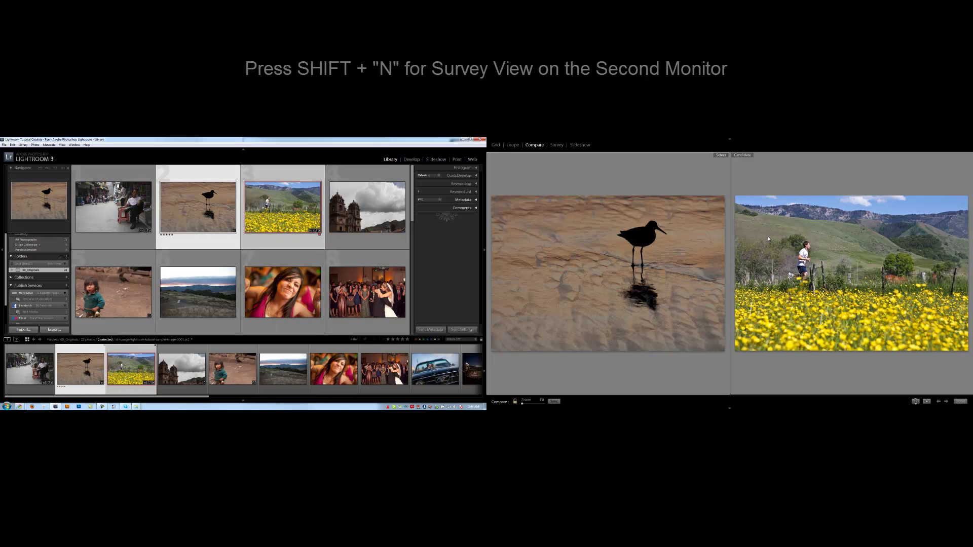
Survey the bird, flower, church and dusk landscape photos, then narrow the selection to the church
{"action": "left_click", "coordinate": [557, 145]}
{"action": "left_click", "coordinate": [359, 225], "text": "ctrl"}
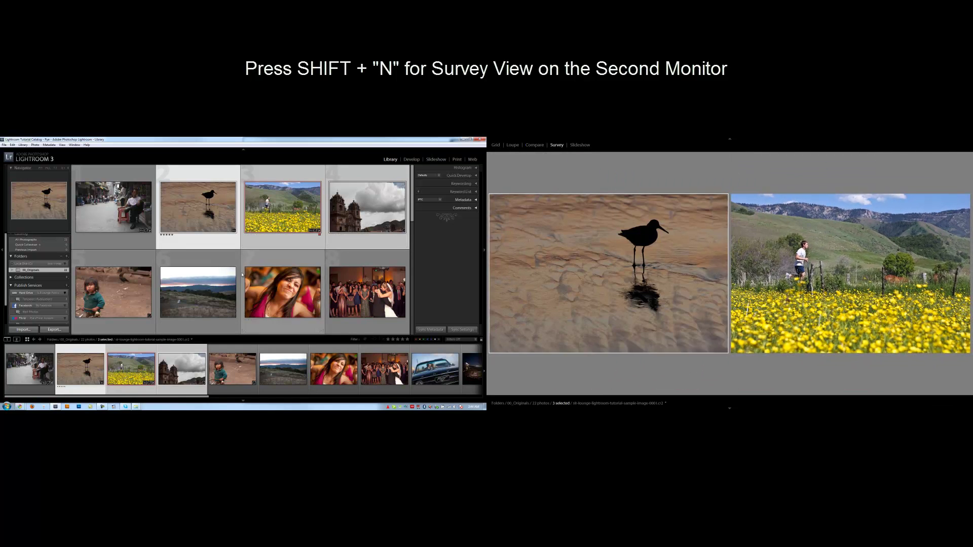
{"action": "left_click", "coordinate": [225, 282], "text": "ctrl"}
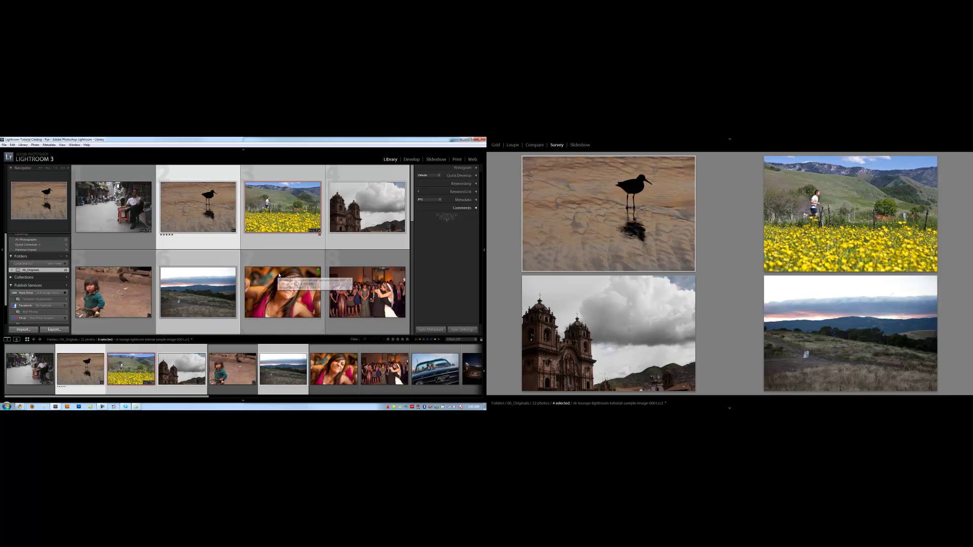
{"action": "left_click", "coordinate": [359, 215]}
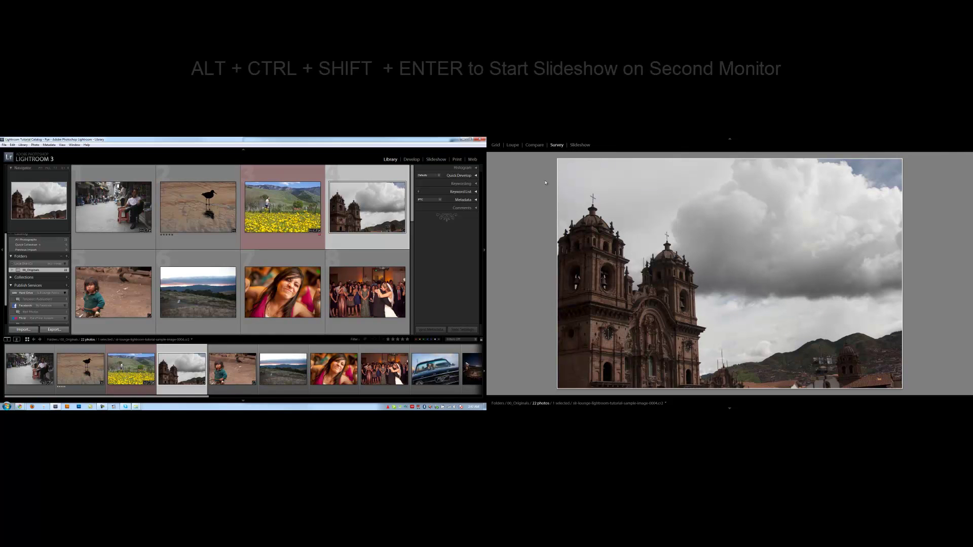
Start the second-display slideshow with Ctrl+Alt+Shift+Enter, play it, and stop it with Esc
{"action": "key", "text": "alt"}
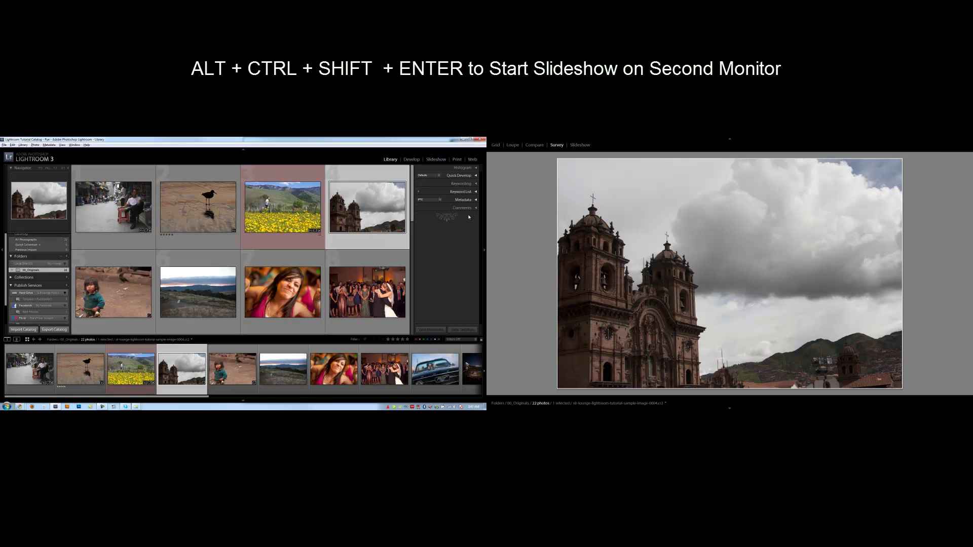
{"action": "key", "text": "ctrl+alt+shift+Return"}
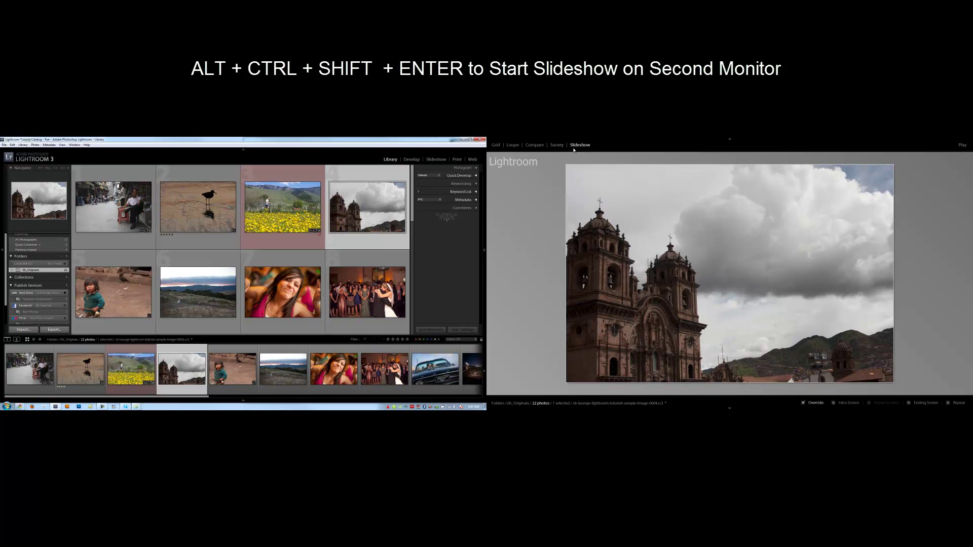
{"action": "key", "text": "alt"}
{"action": "key", "text": "ctrl+alt+shift+Return"}
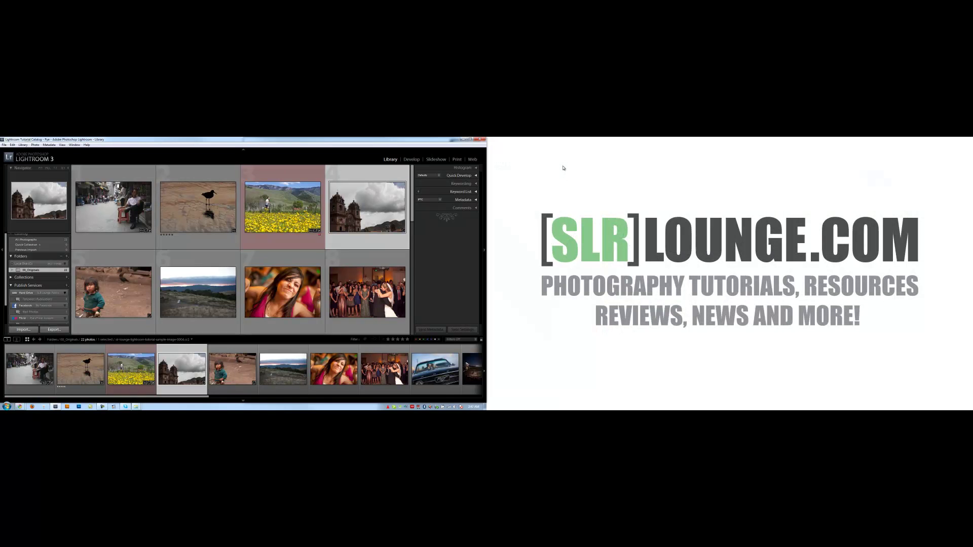
{"action": "key", "text": "alt"}
{"action": "key", "text": "Escape"}
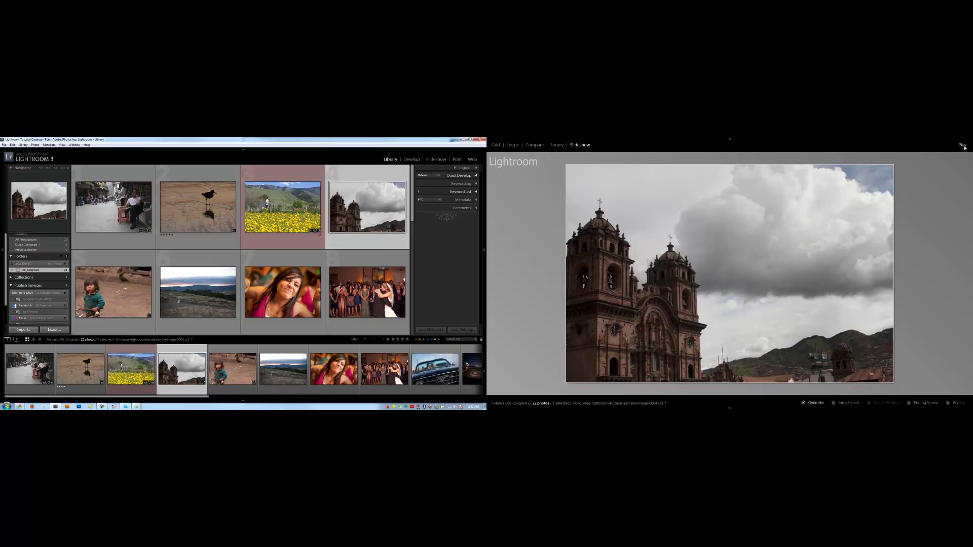
{"action": "left_click", "coordinate": [964, 147]}
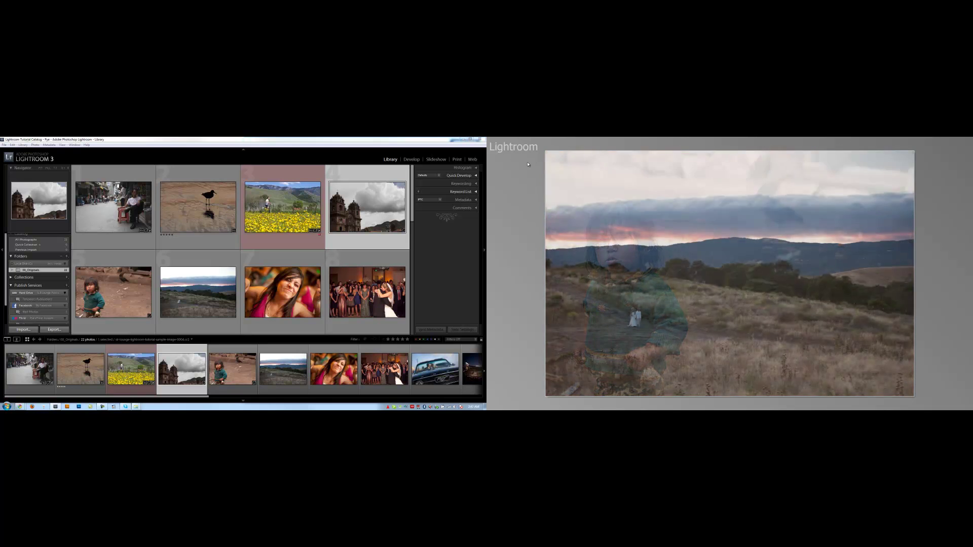
{"action": "key", "text": "Escape"}
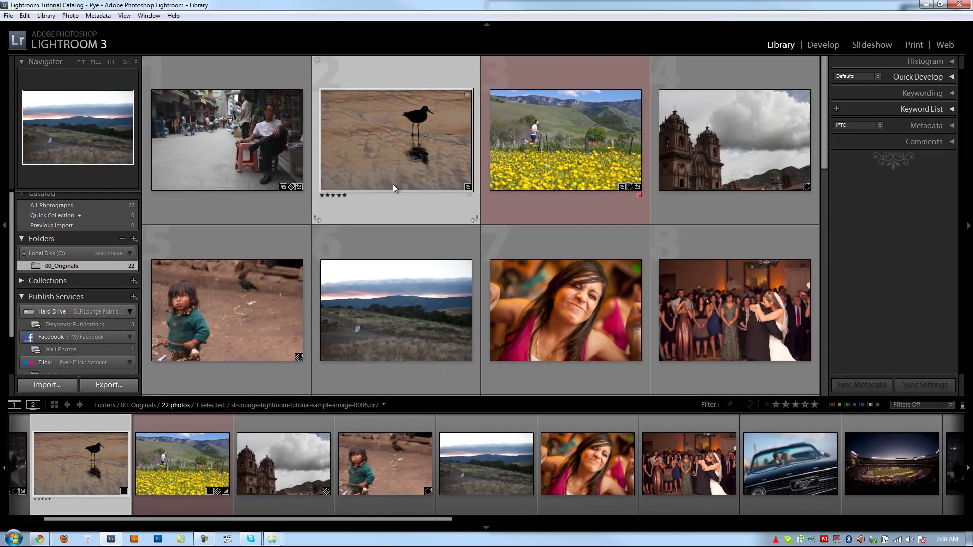
{"action": "double_click", "coordinate": [393, 184]}
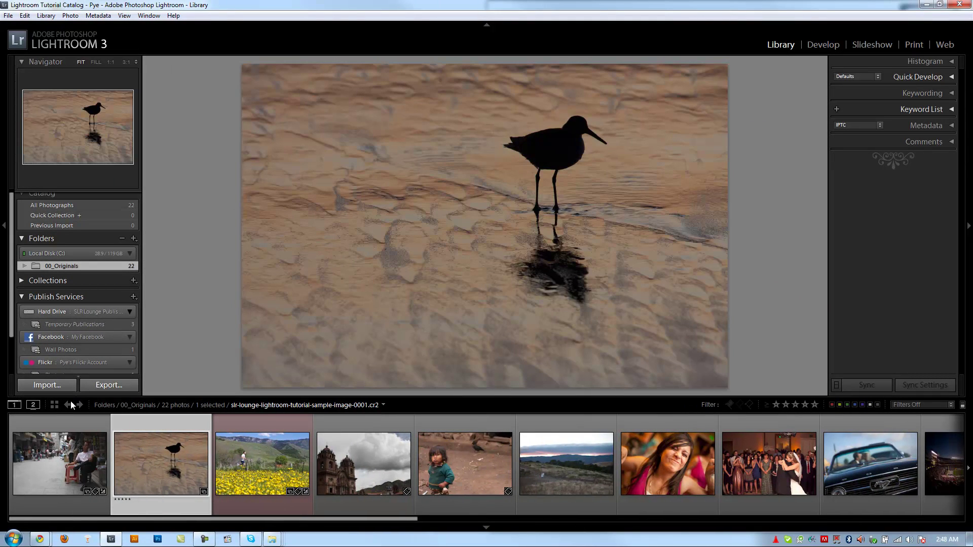
{"action": "left_click", "coordinate": [56, 406]}
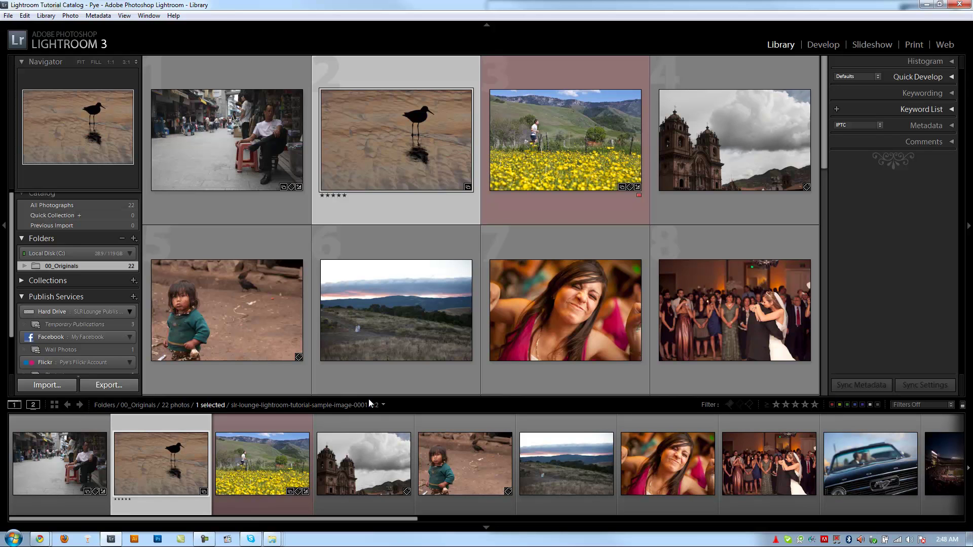
{"action": "left_click", "coordinate": [80, 405]}
{"action": "left_click", "coordinate": [80, 405]}
{"action": "left_click", "coordinate": [68, 405]}
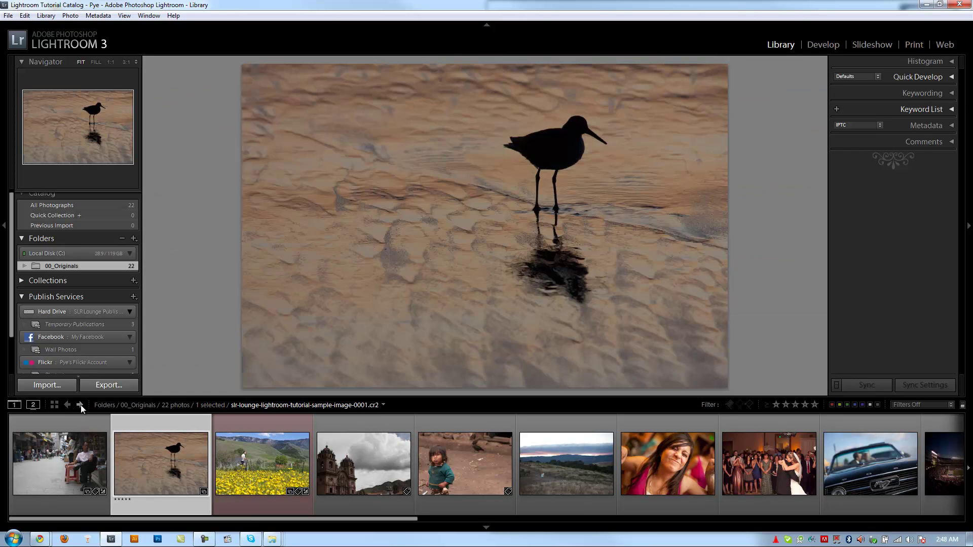
{"action": "left_click", "coordinate": [81, 405]}
{"action": "left_click", "coordinate": [68, 406]}
{"action": "left_click", "coordinate": [80, 406]}
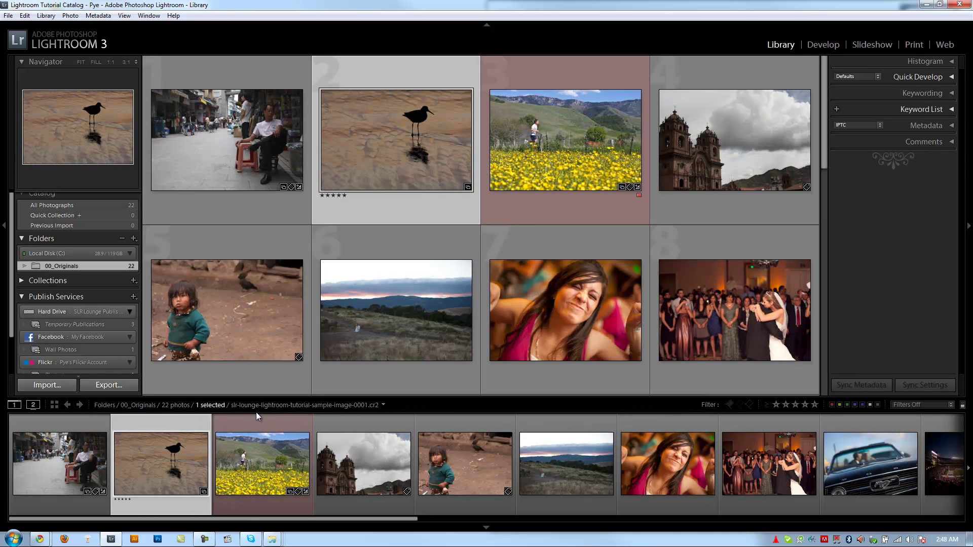
{"action": "left_click", "coordinate": [239, 467]}
{"action": "left_click", "coordinate": [362, 467]}
{"action": "left_click", "coordinate": [460, 461]}
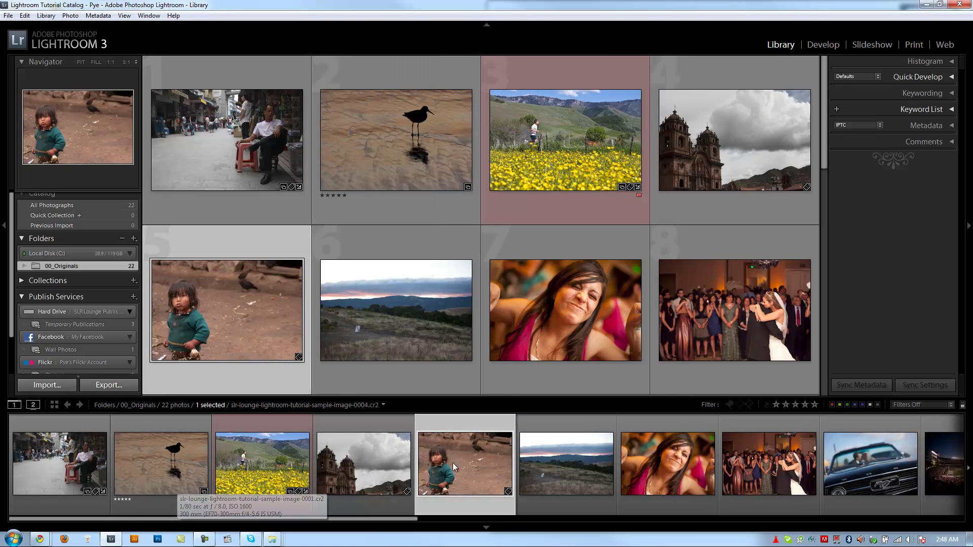
{"action": "left_click", "coordinate": [384, 405]}
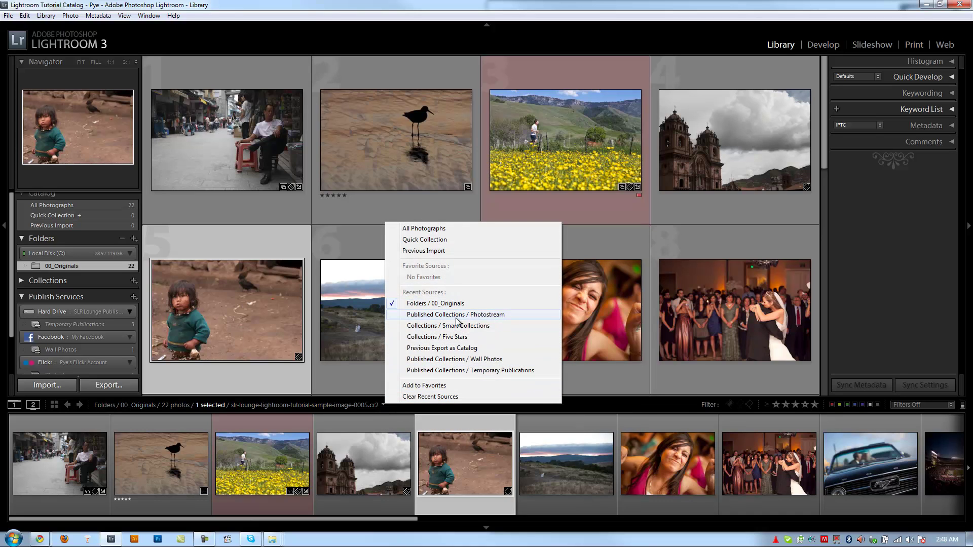
{"action": "left_click", "coordinate": [460, 448]}
{"action": "left_click", "coordinate": [560, 454]}
{"action": "left_click", "coordinate": [487, 469]}
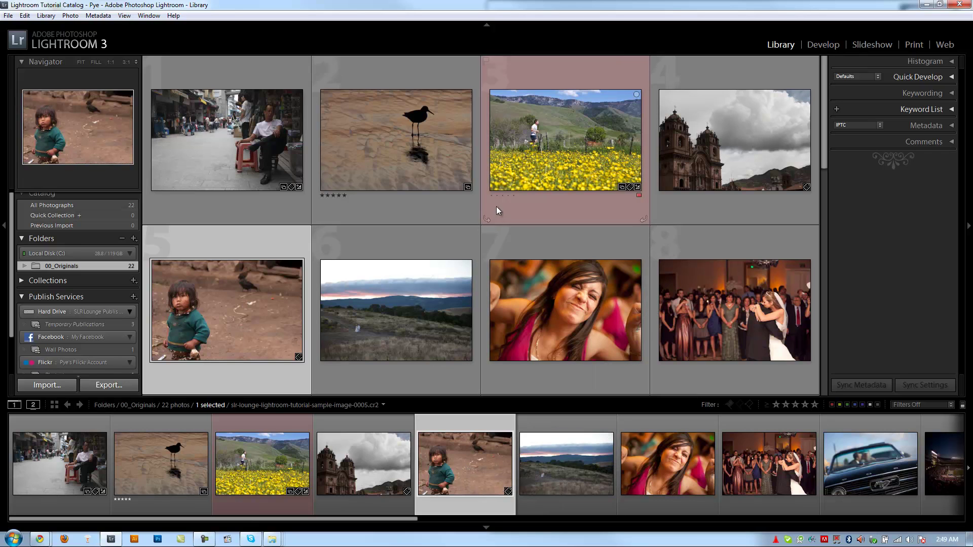
Flag the flower field, church and child photos as picks and rate the hillside sunset five stars
{"action": "left_click", "coordinate": [528, 176]}
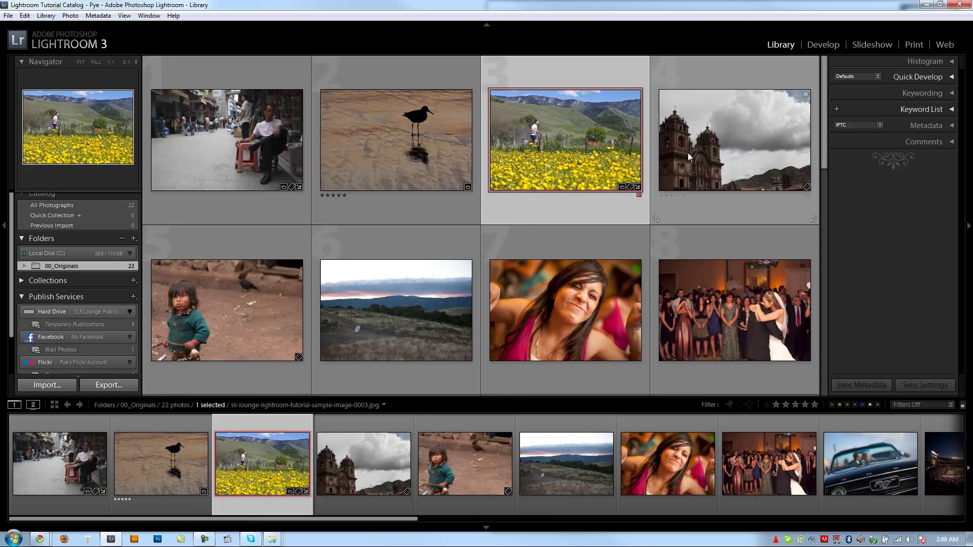
{"action": "key", "text": "shift+p"}
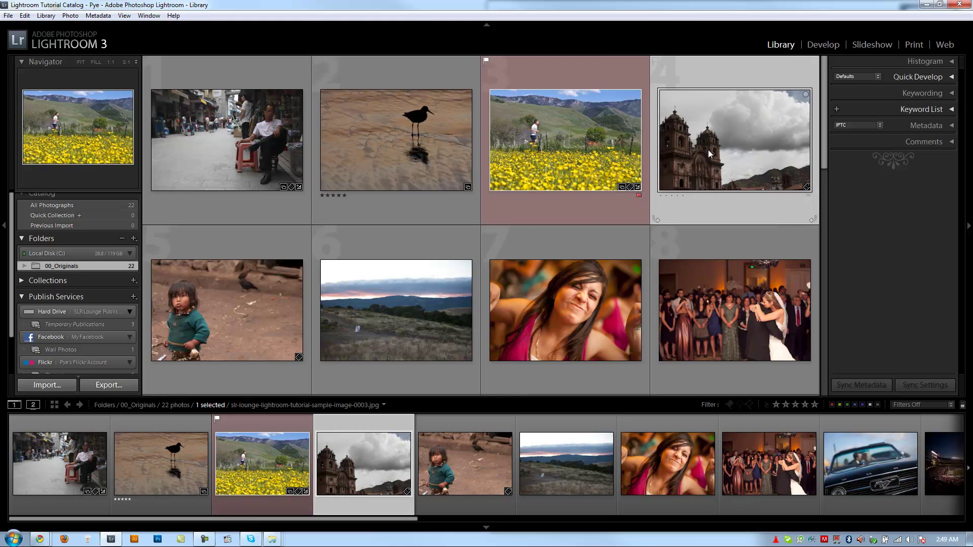
{"action": "key", "text": "shift+p"}
{"action": "key", "text": "shift+p"}
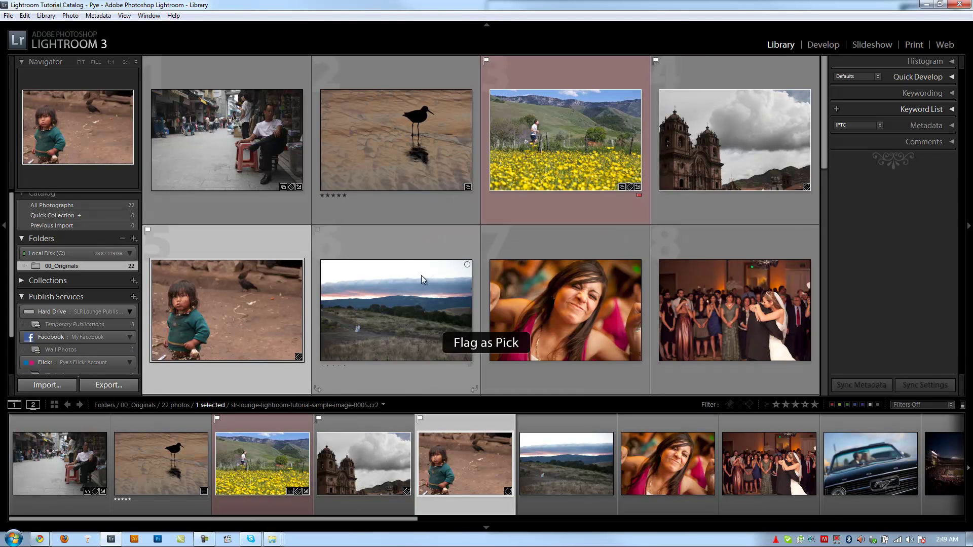
{"action": "key", "text": "shift+5"}
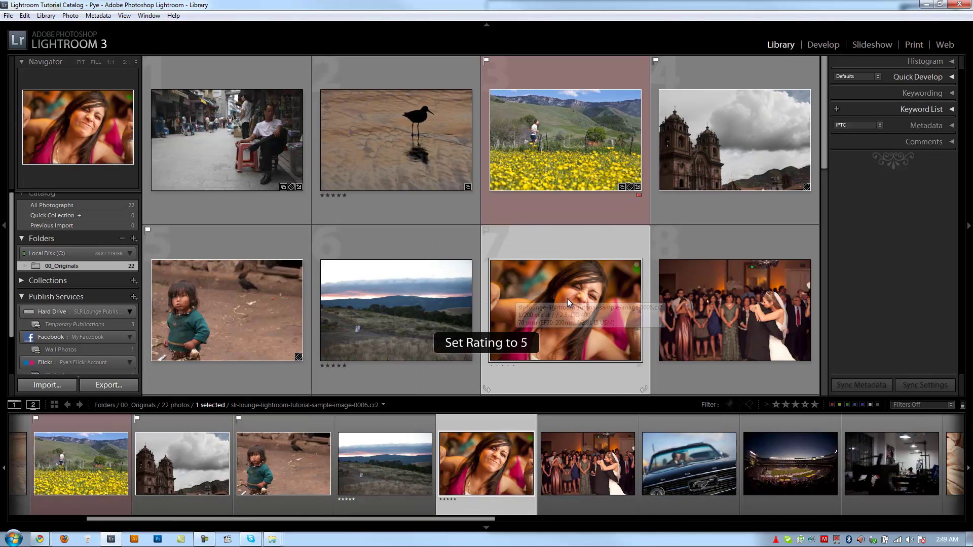
Try the Flagged, Unflagged and Rejected filmstrip filters in turn, ending with No Filter
{"action": "left_click", "coordinate": [730, 405]}
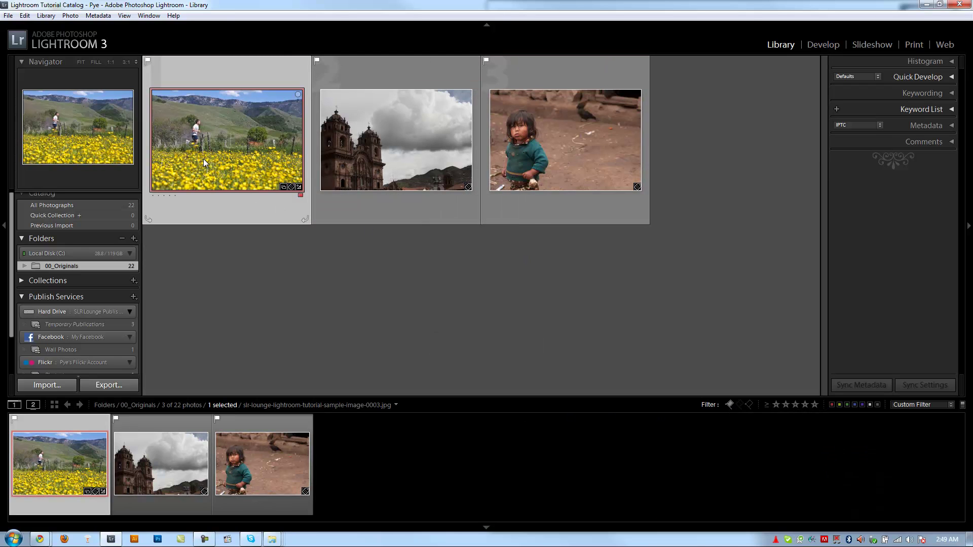
{"action": "left_click", "coordinate": [729, 405]}
{"action": "left_click", "coordinate": [741, 405]}
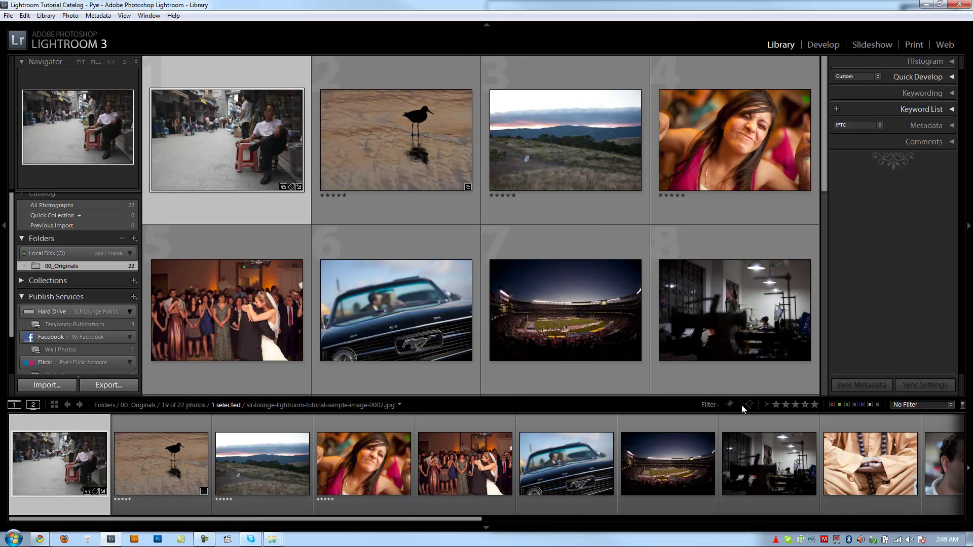
{"action": "left_click", "coordinate": [741, 406]}
{"action": "left_click", "coordinate": [749, 406]}
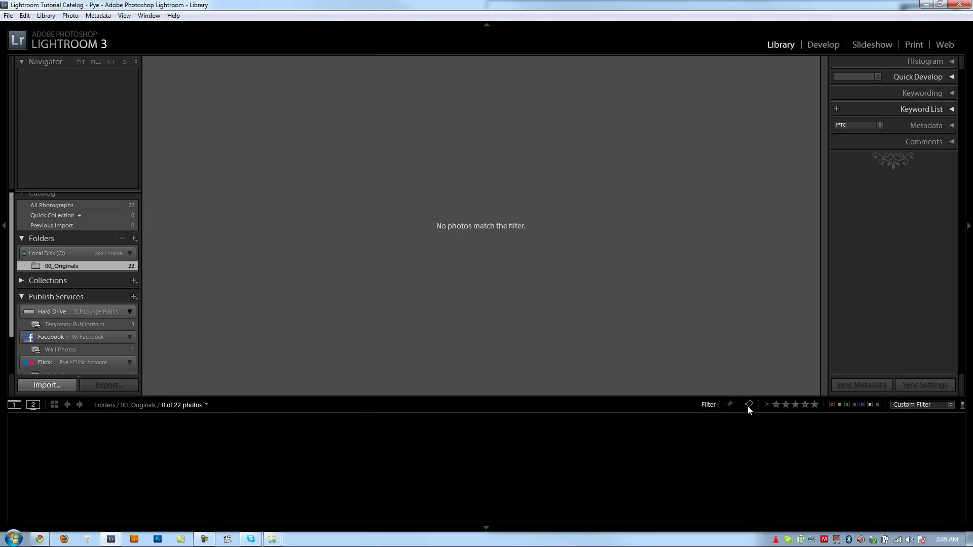
{"action": "left_click", "coordinate": [749, 405]}
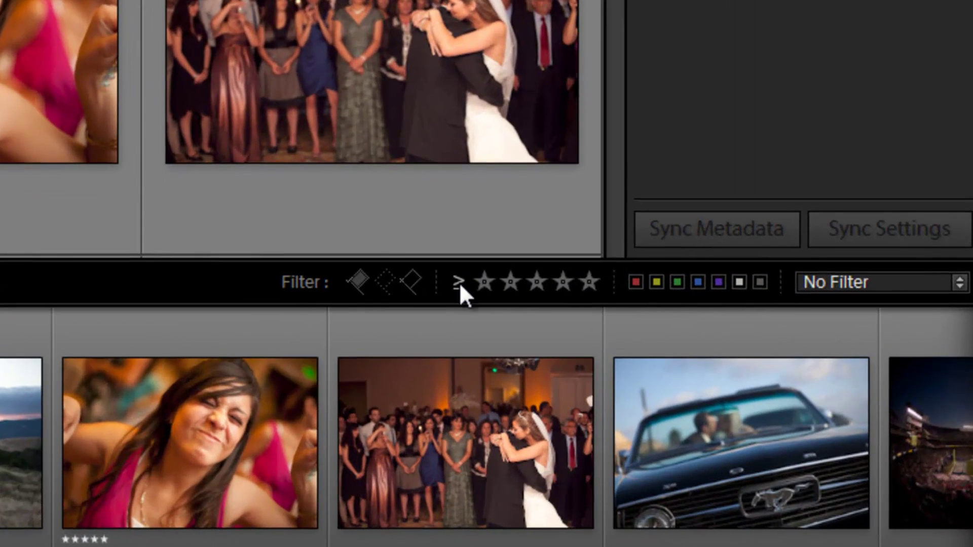
{"action": "left_click", "coordinate": [768, 406]}
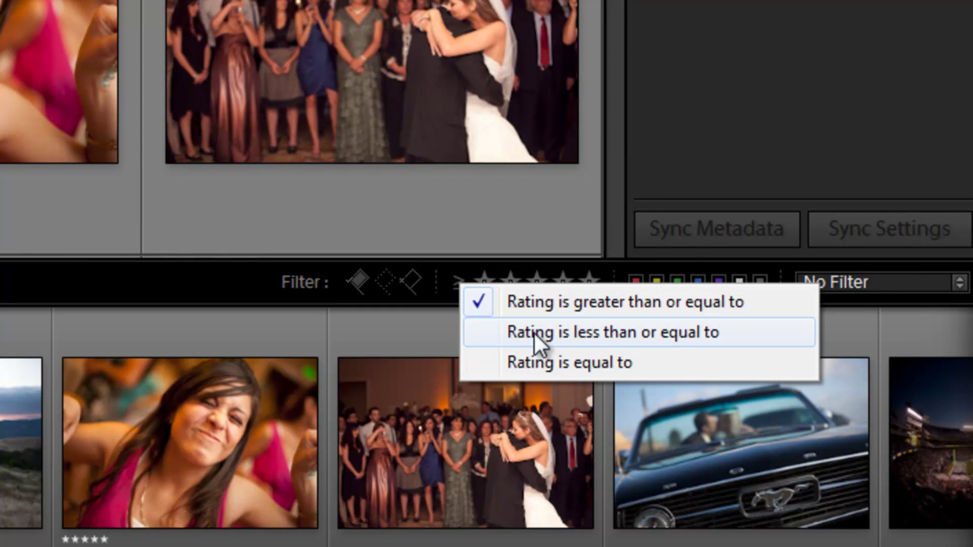
{"action": "left_click", "coordinate": [535, 359]}
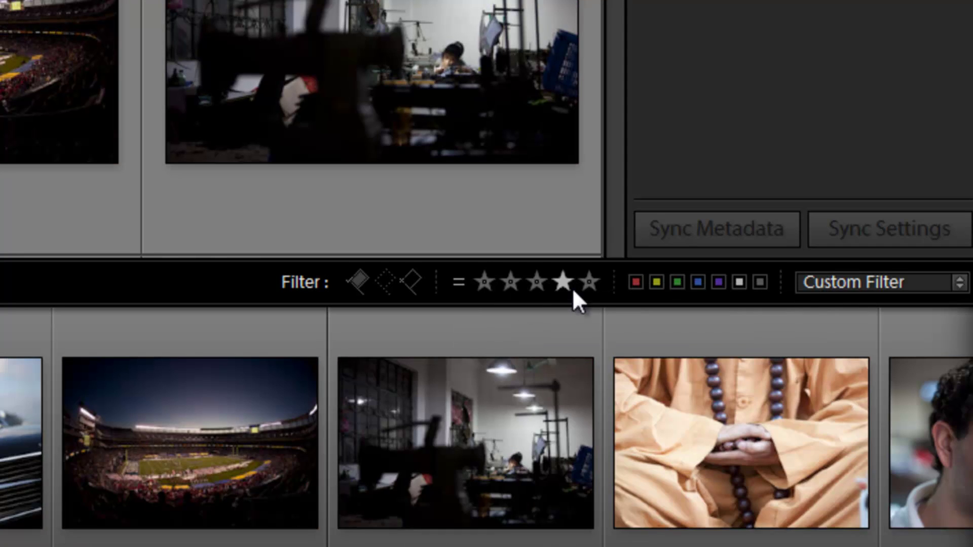
{"action": "left_click", "coordinate": [588, 283]}
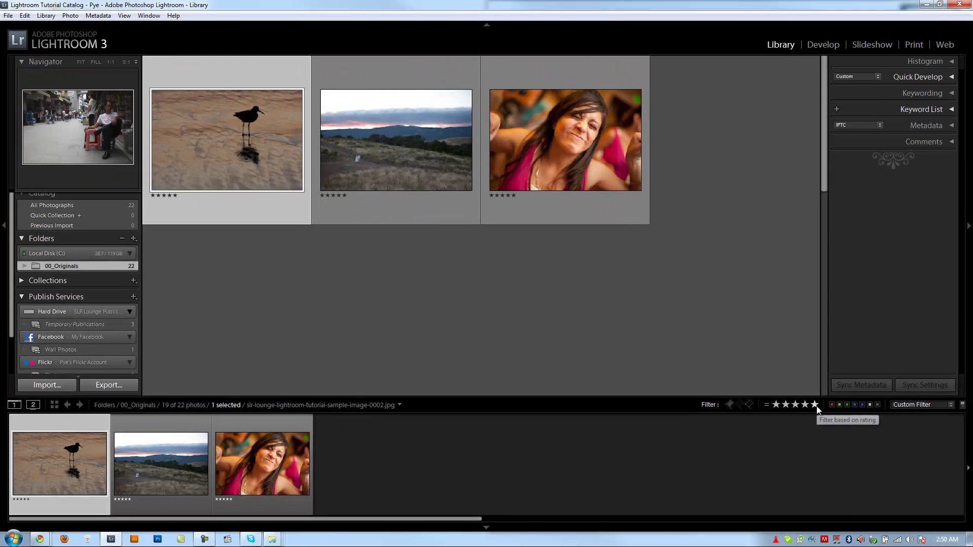
{"action": "left_click", "coordinate": [815, 405]}
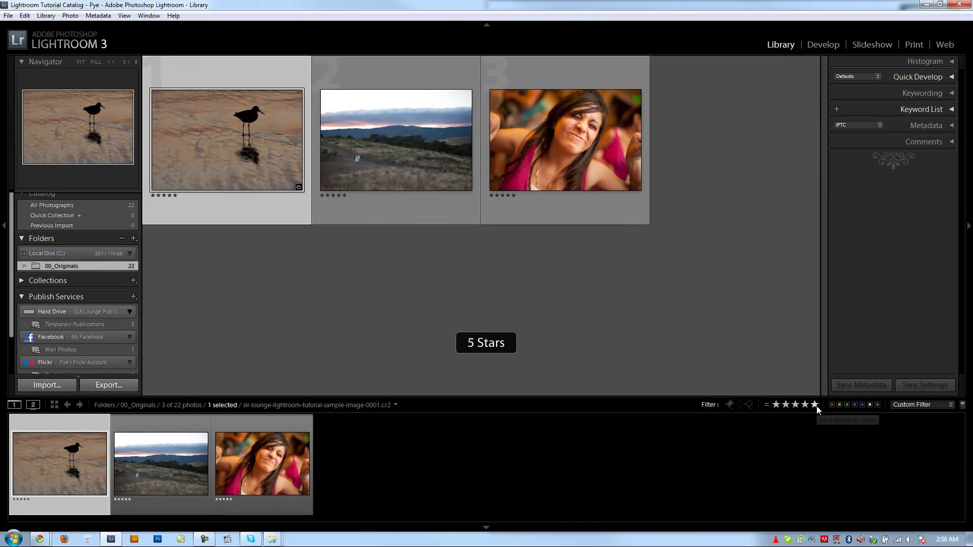
{"action": "left_click", "coordinate": [771, 406]}
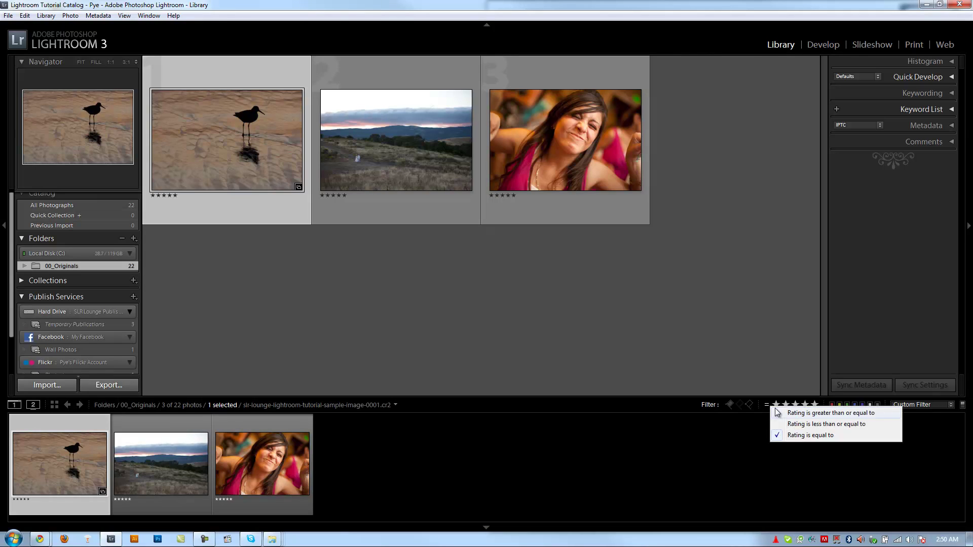
{"action": "left_click", "coordinate": [794, 424]}
{"action": "left_click", "coordinate": [816, 406]}
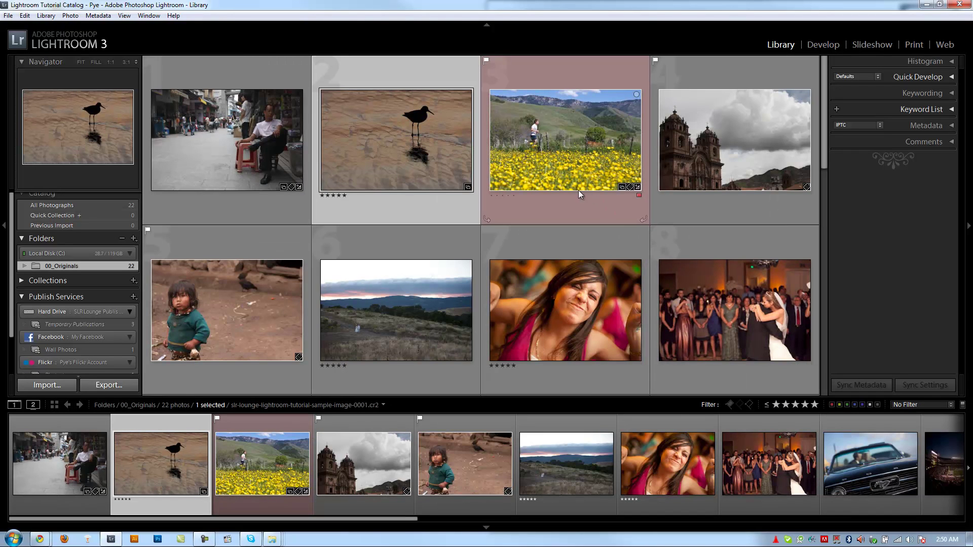
{"action": "left_click", "coordinate": [804, 404]}
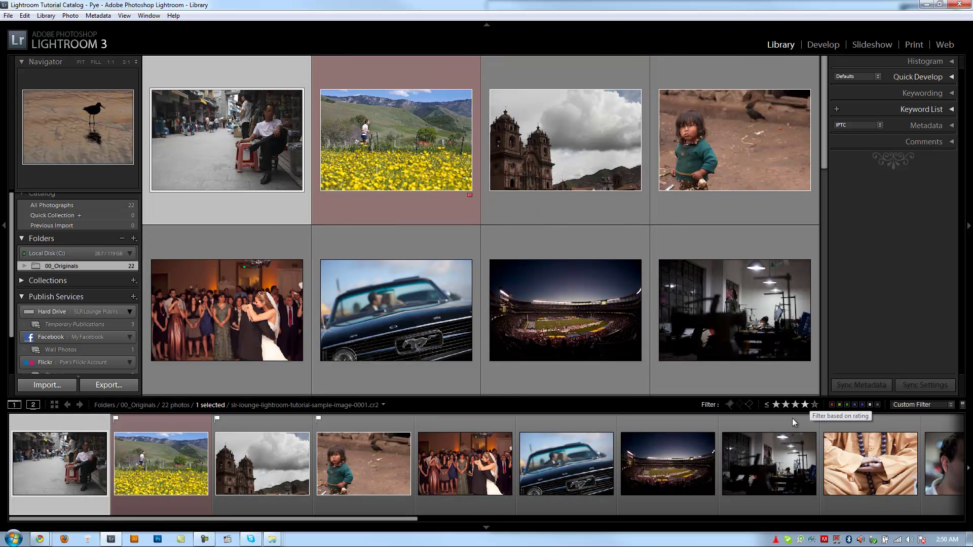
{"action": "left_click", "coordinate": [766, 405]}
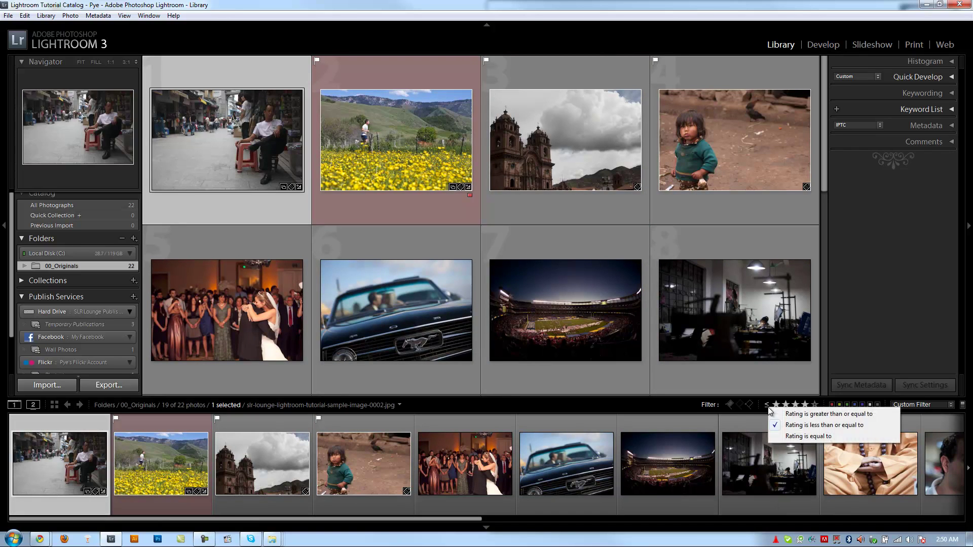
{"action": "left_click", "coordinate": [789, 415]}
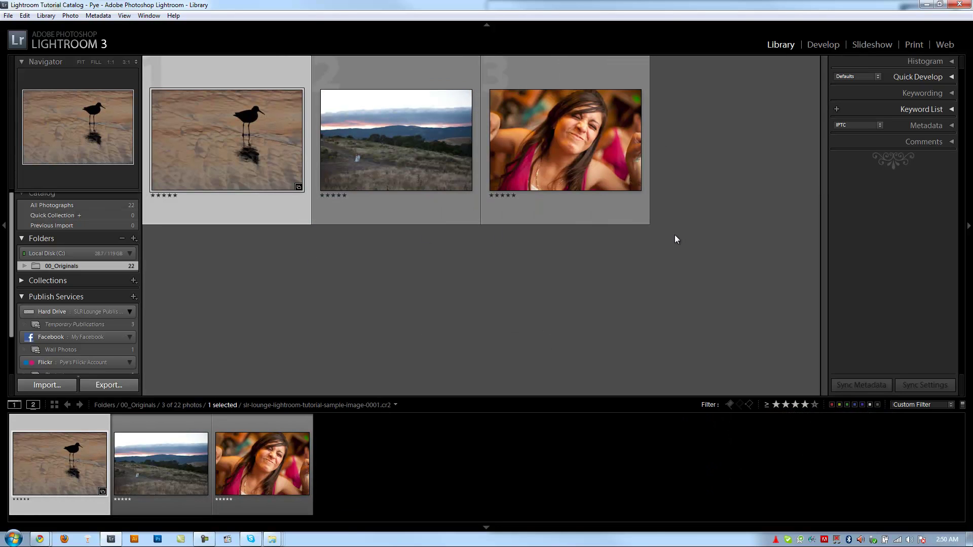
{"action": "left_click", "coordinate": [806, 405]}
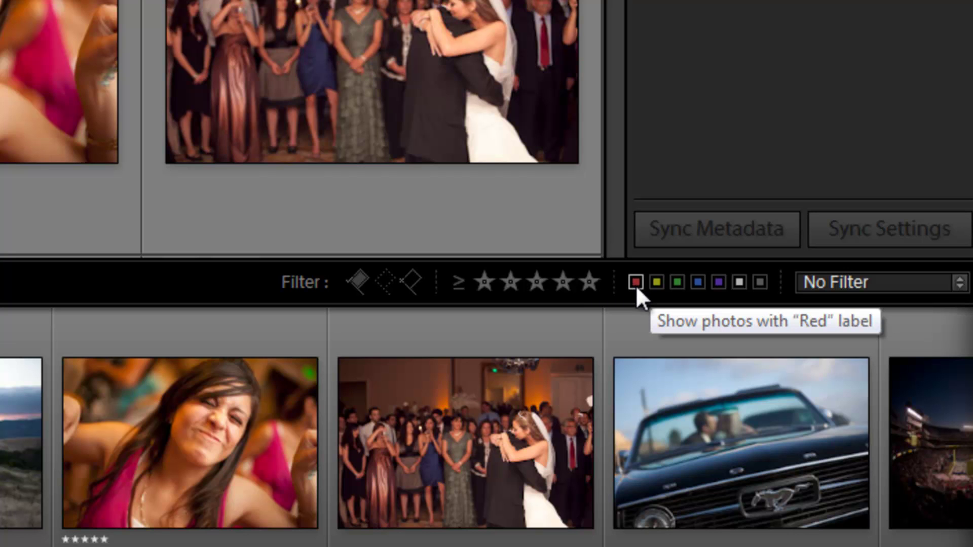
{"action": "left_click", "coordinate": [636, 283]}
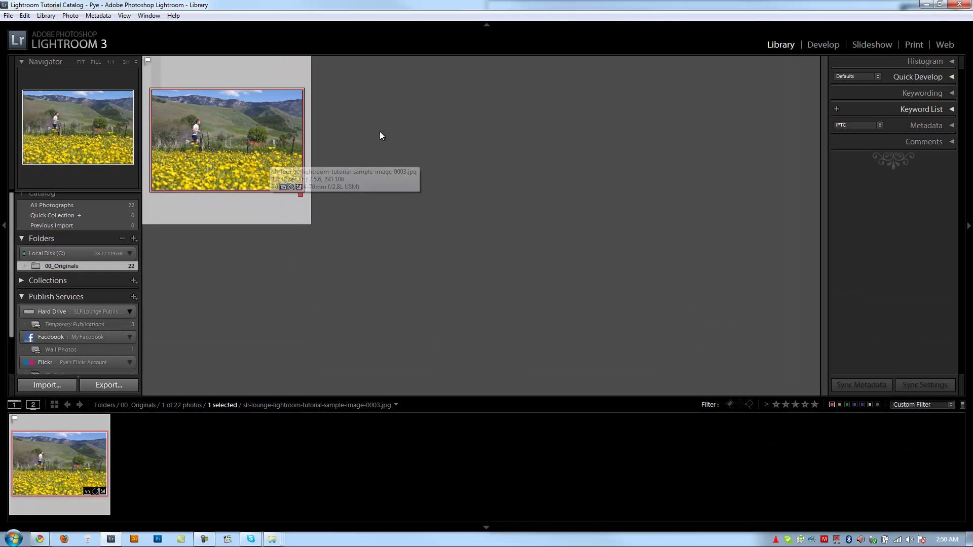
{"action": "left_click", "coordinate": [831, 404]}
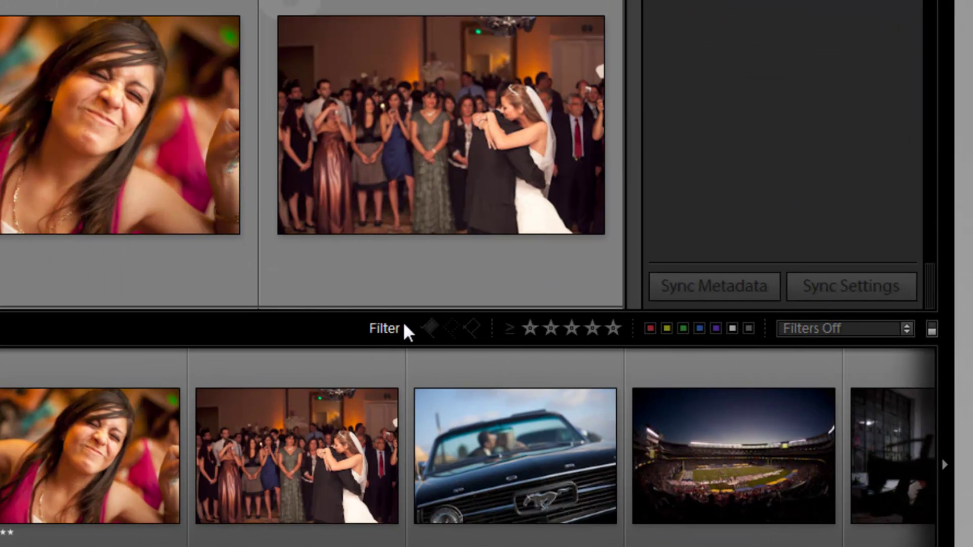
{"action": "left_click", "coordinate": [849, 331]}
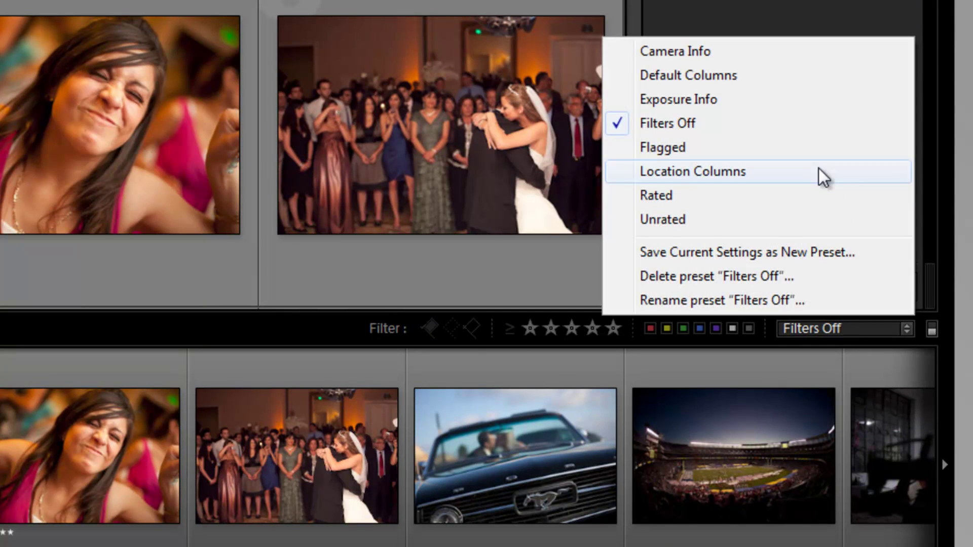
{"action": "left_click", "coordinate": [847, 330]}
{"action": "left_click", "coordinate": [834, 332]}
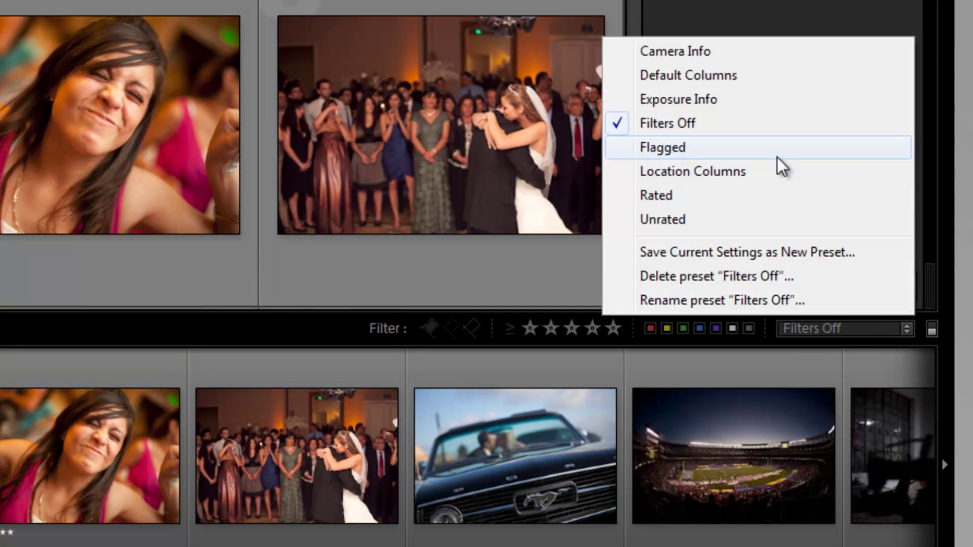
{"action": "left_click", "coordinate": [775, 151]}
{"action": "left_click", "coordinate": [814, 328]}
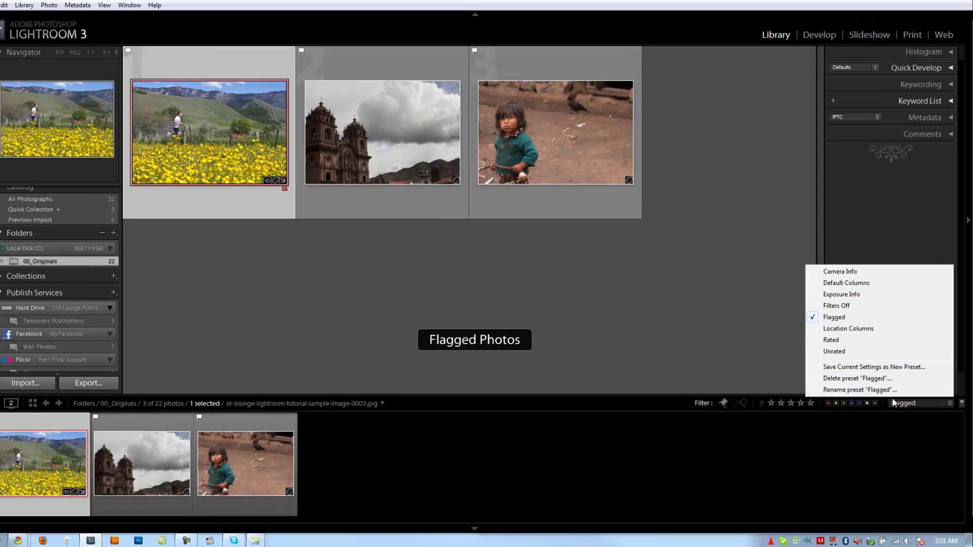
{"action": "left_click", "coordinate": [859, 361]}
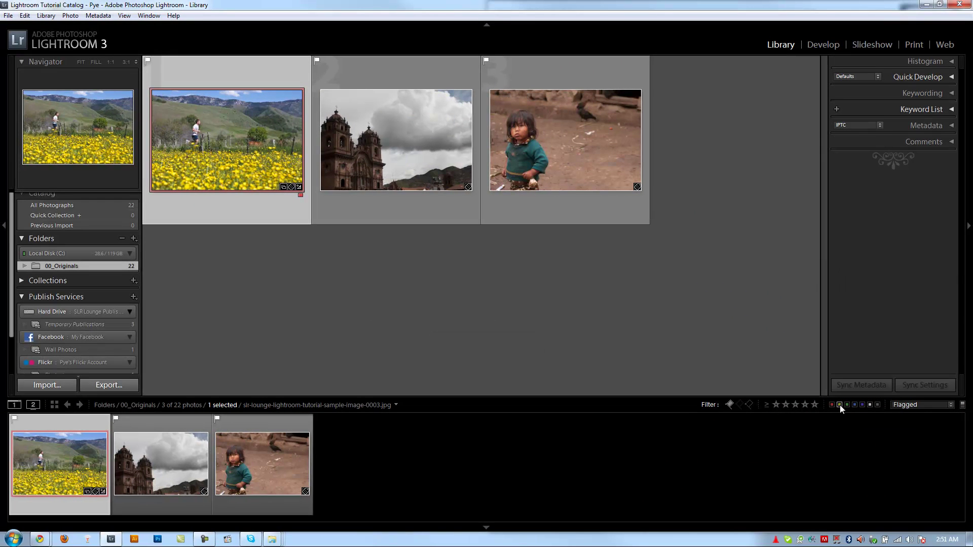
{"action": "left_click", "coordinate": [912, 404]}
{"action": "left_click", "coordinate": [899, 345]}
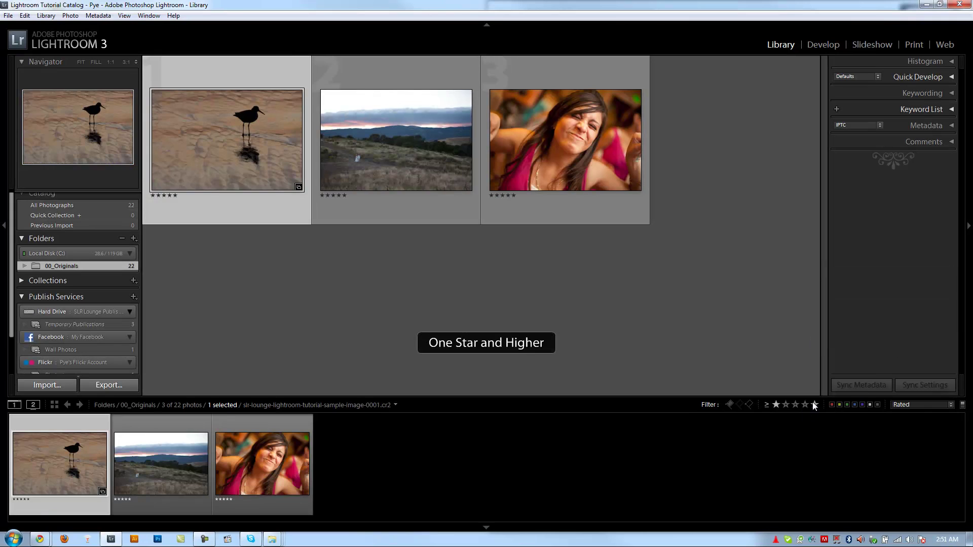
{"action": "left_click", "coordinate": [767, 406]}
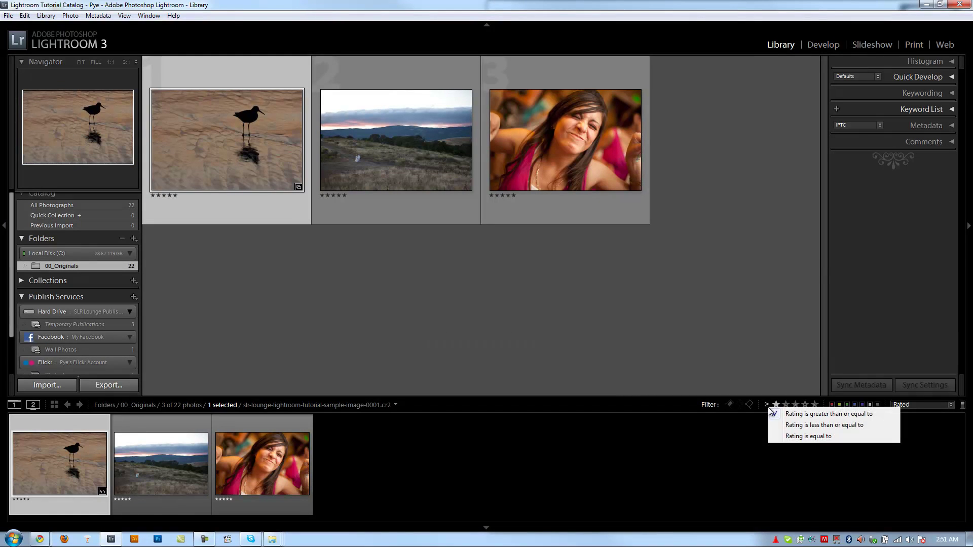
{"action": "left_click", "coordinate": [741, 444]}
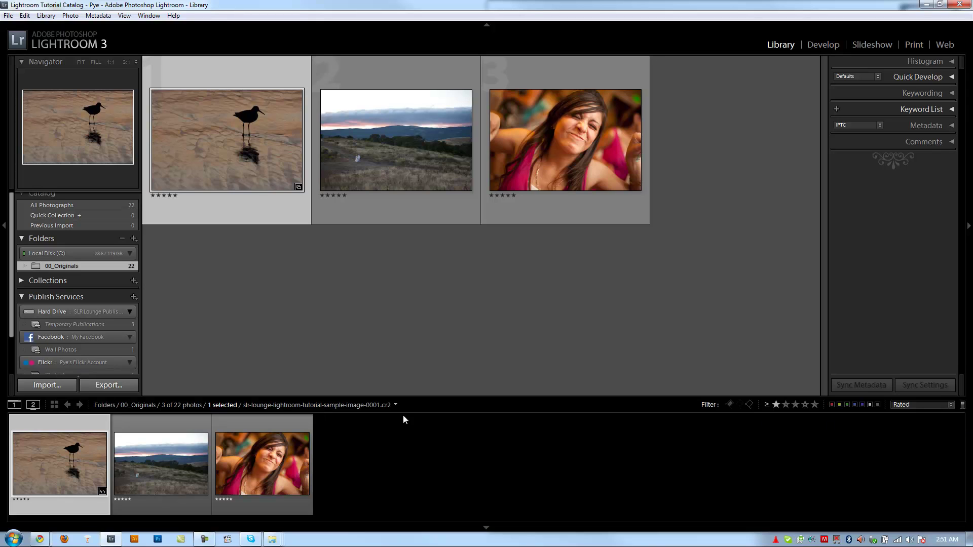
{"action": "left_click", "coordinate": [963, 405]}
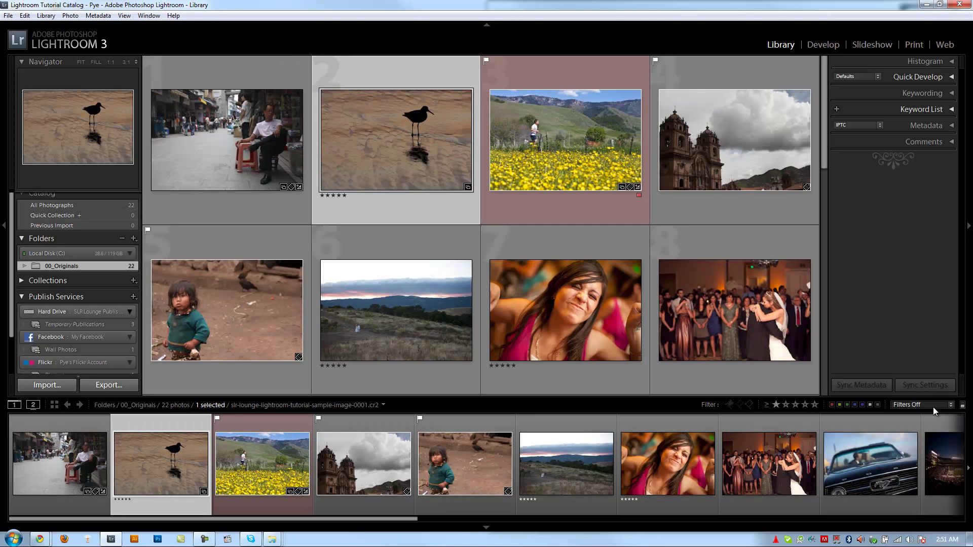
{"action": "left_click", "coordinate": [933, 406]}
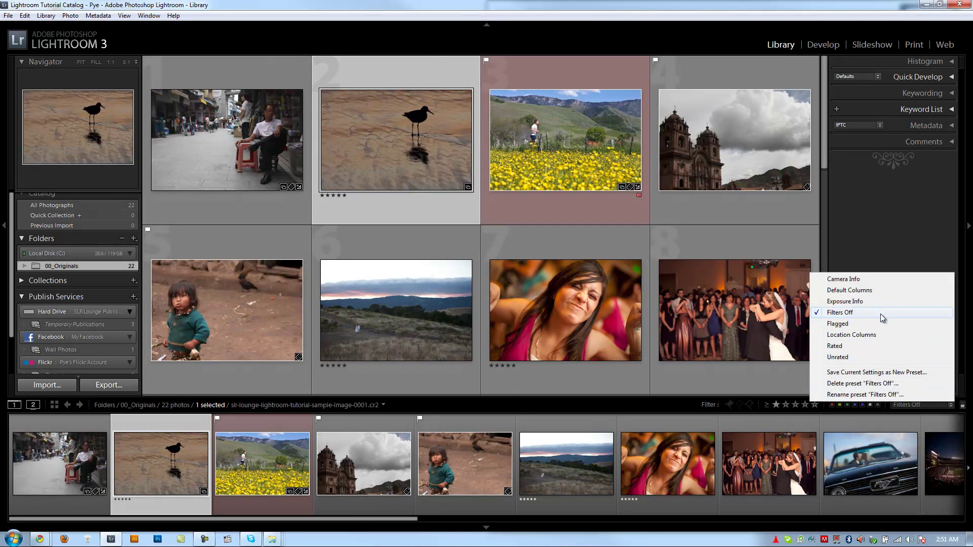
{"action": "left_click", "coordinate": [963, 404]}
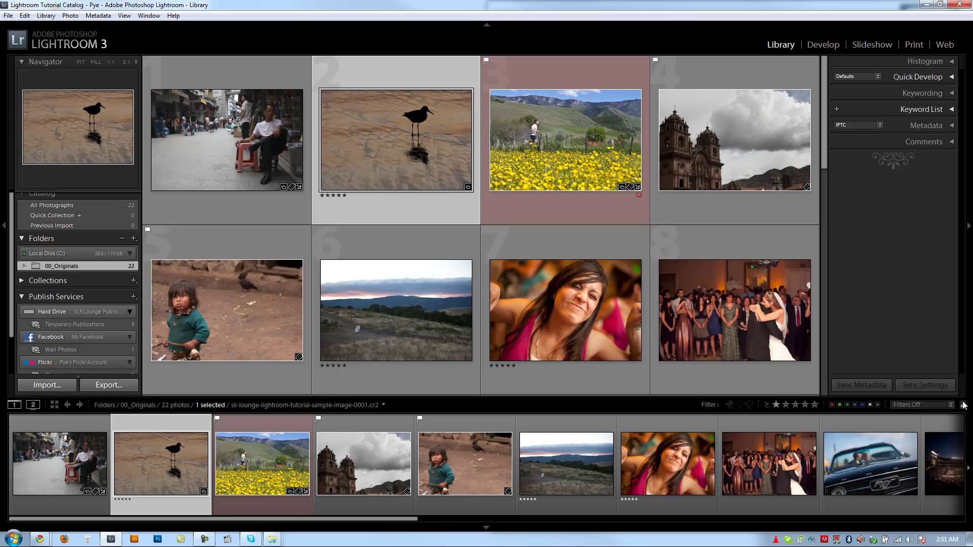
{"action": "left_click", "coordinate": [963, 405]}
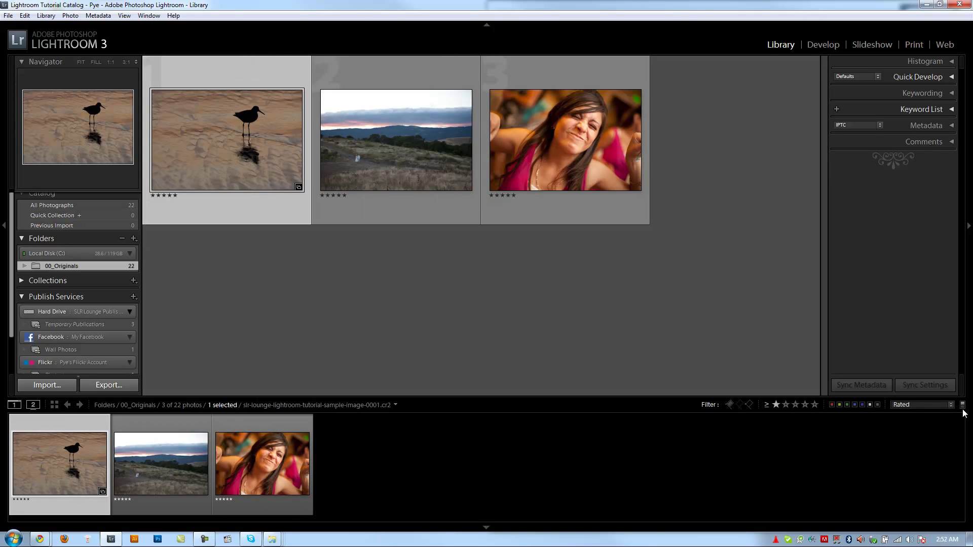
{"action": "left_click", "coordinate": [962, 405]}
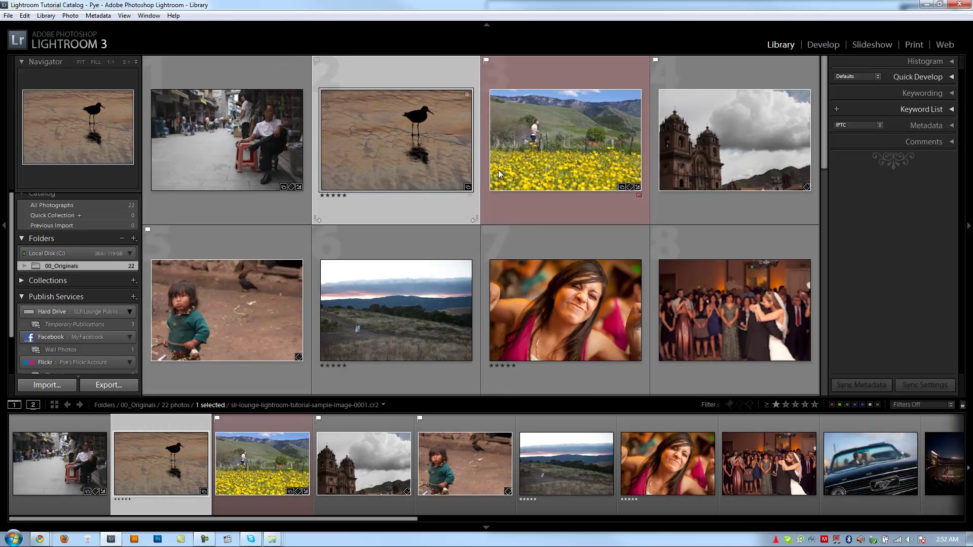